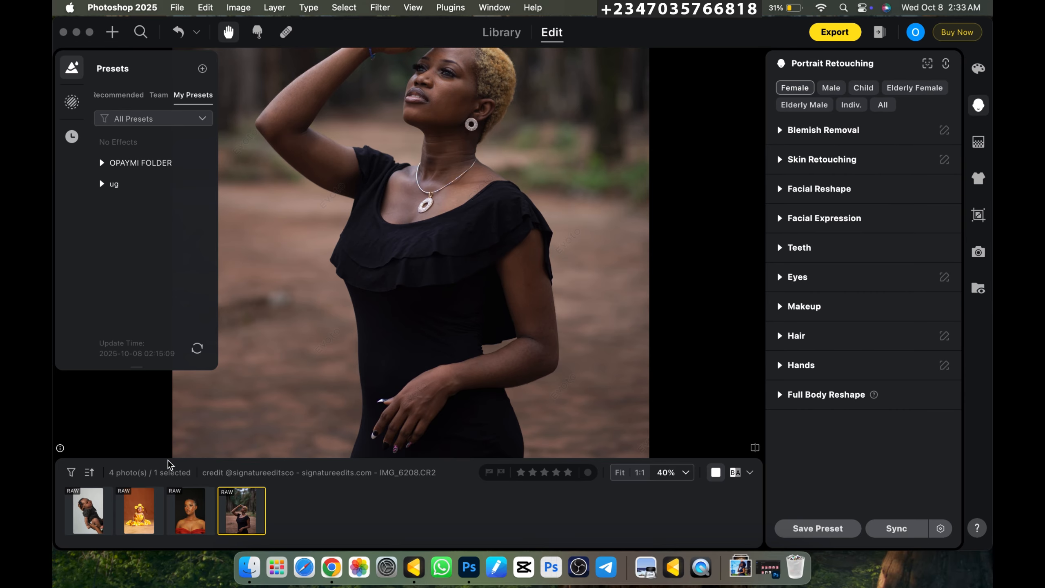
- Look through the portraits of the baby in yellow, the infant in dark grey and the woman in black
left_click(139, 518)
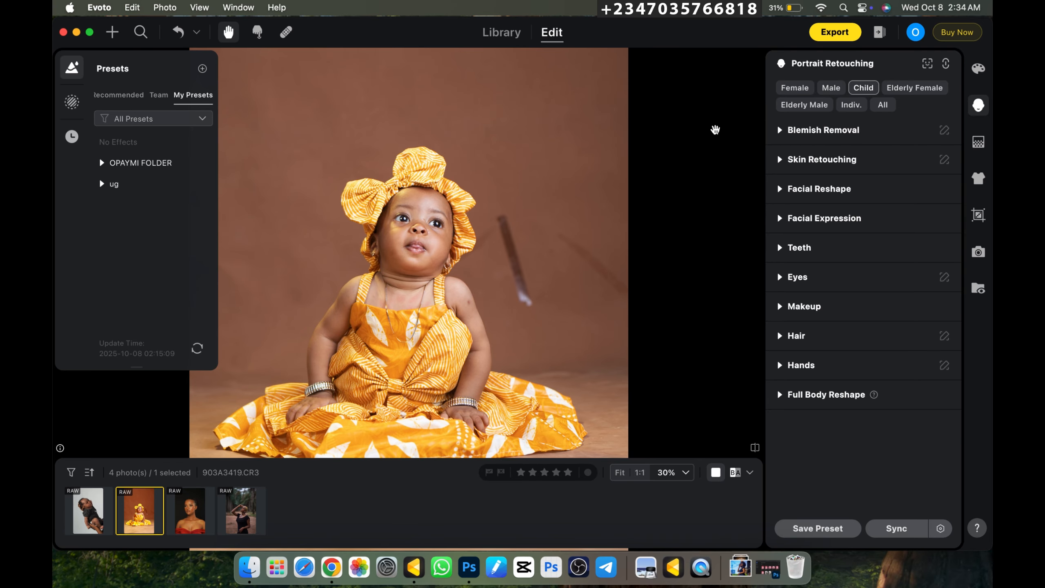
key("Left")
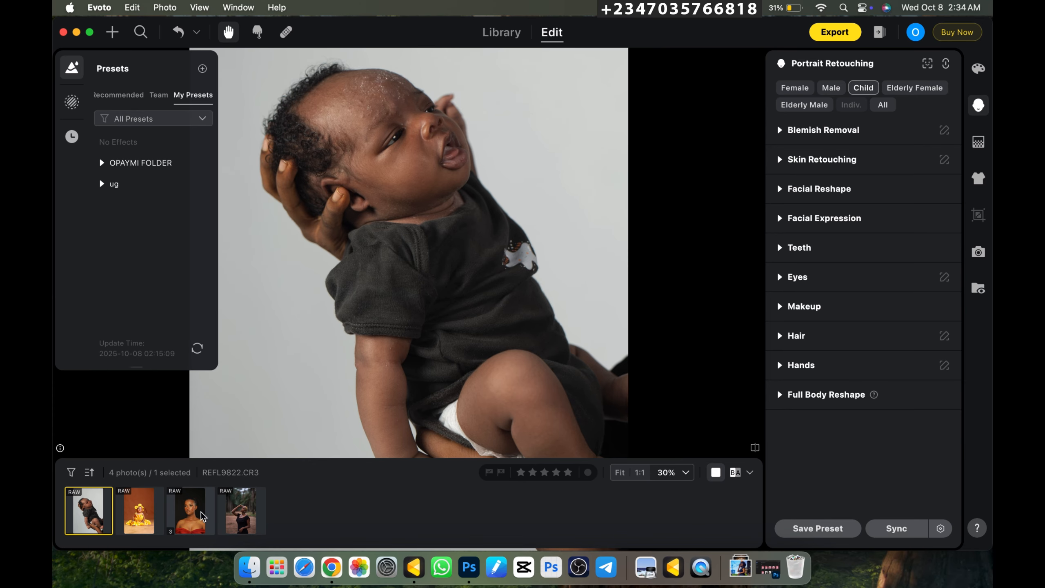
key("Right")
key("super+equal")
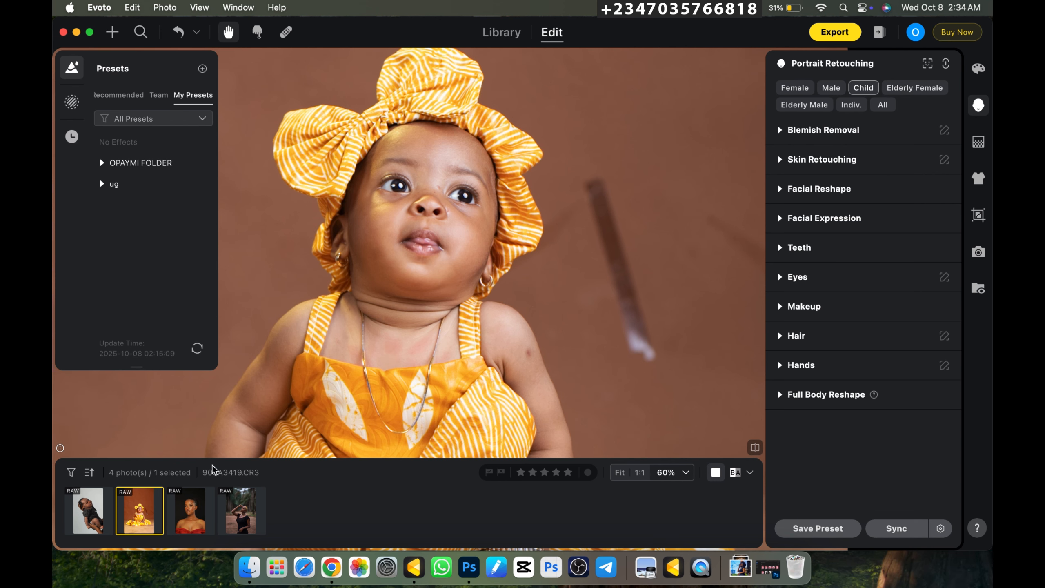
left_click(234, 518)
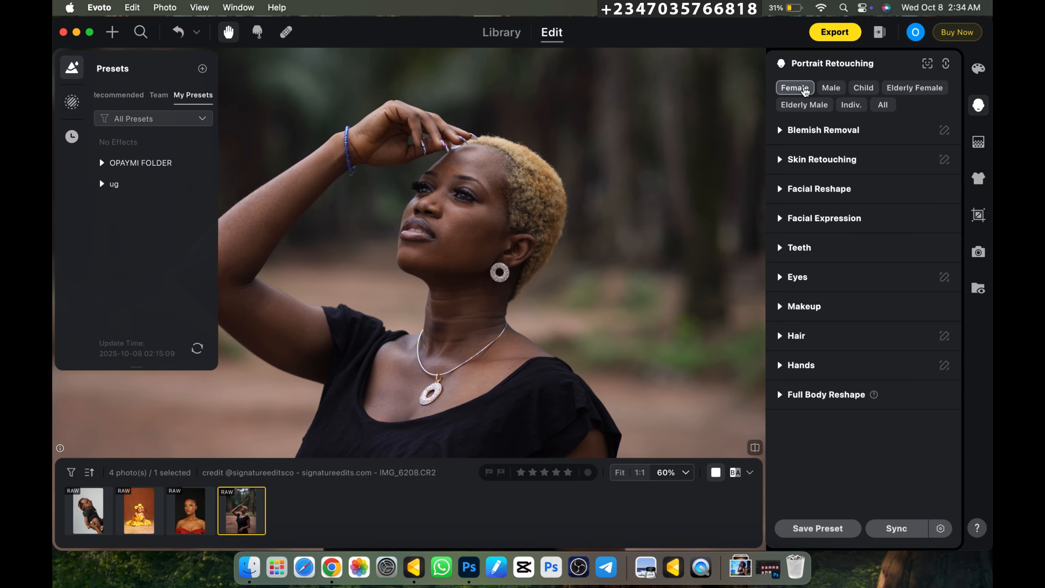
- On the photo of the baby in yellow, set Infant Body Blemishes to 100 under Blemish Removal for the Child category
left_click(139, 520)
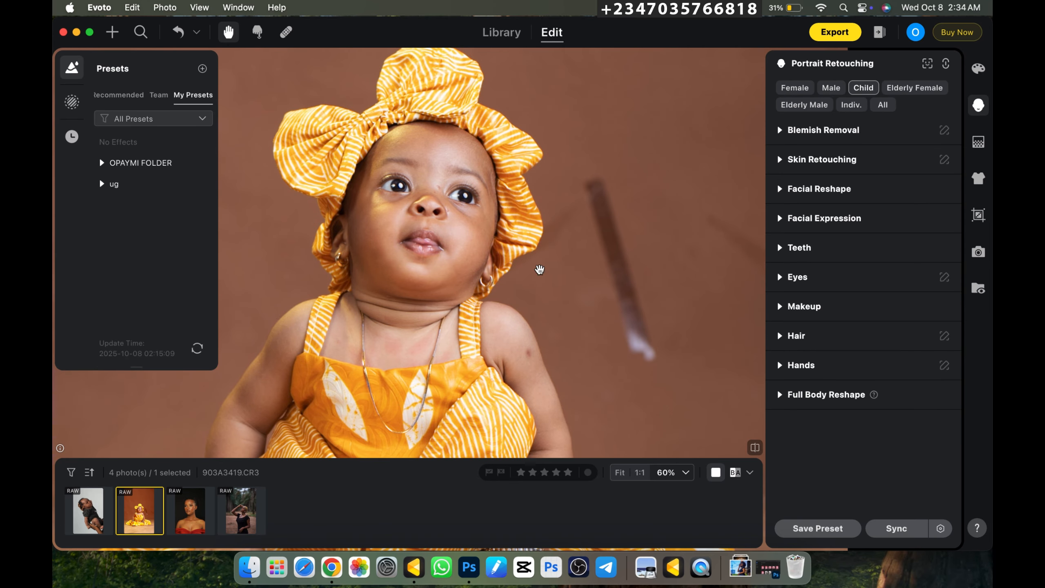
left_click(864, 88)
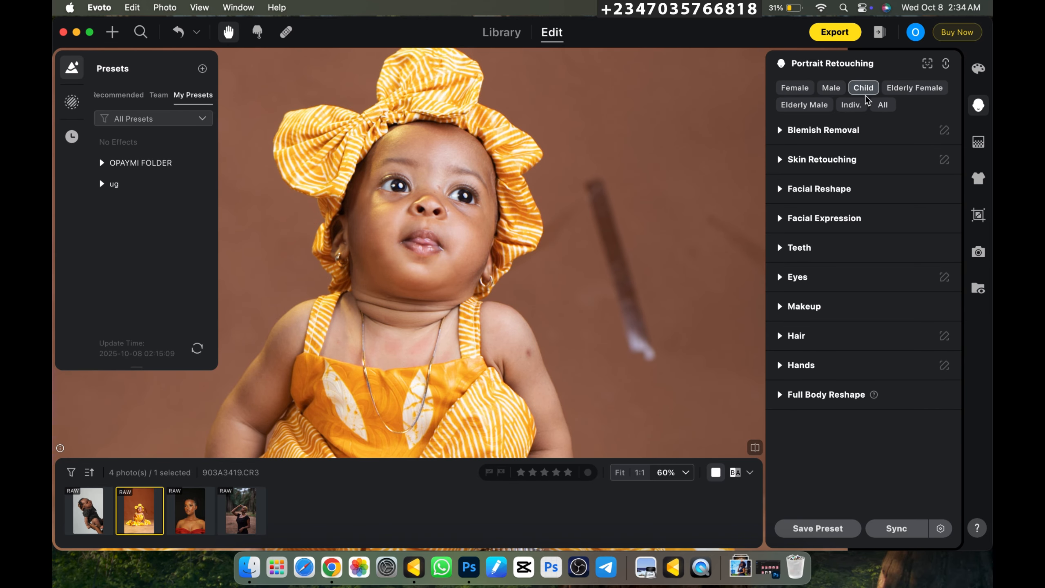
left_click(779, 131)
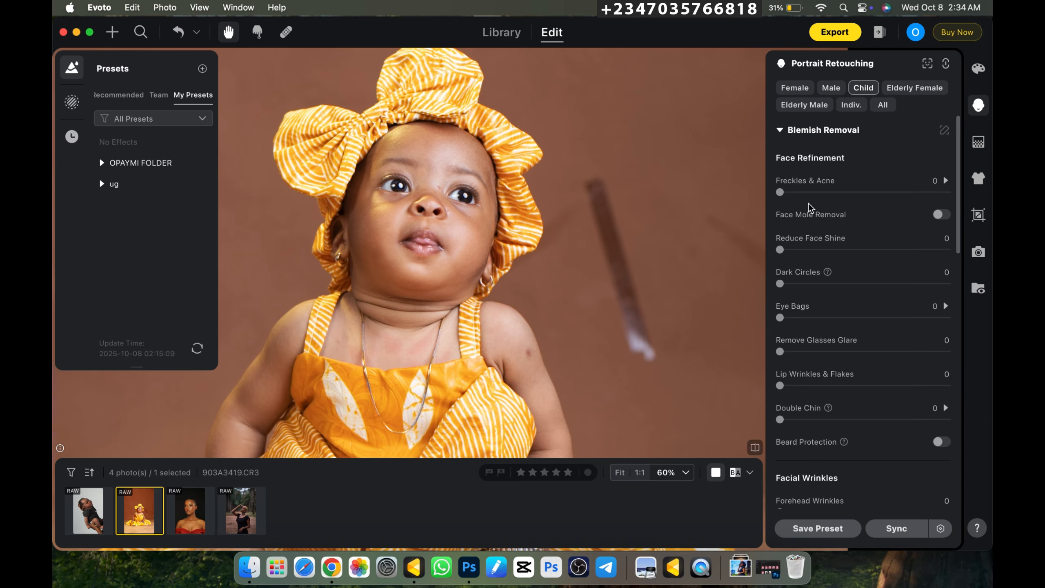
scroll(837, 319, "down", 5)
scroll(838, 319, "down", 10)
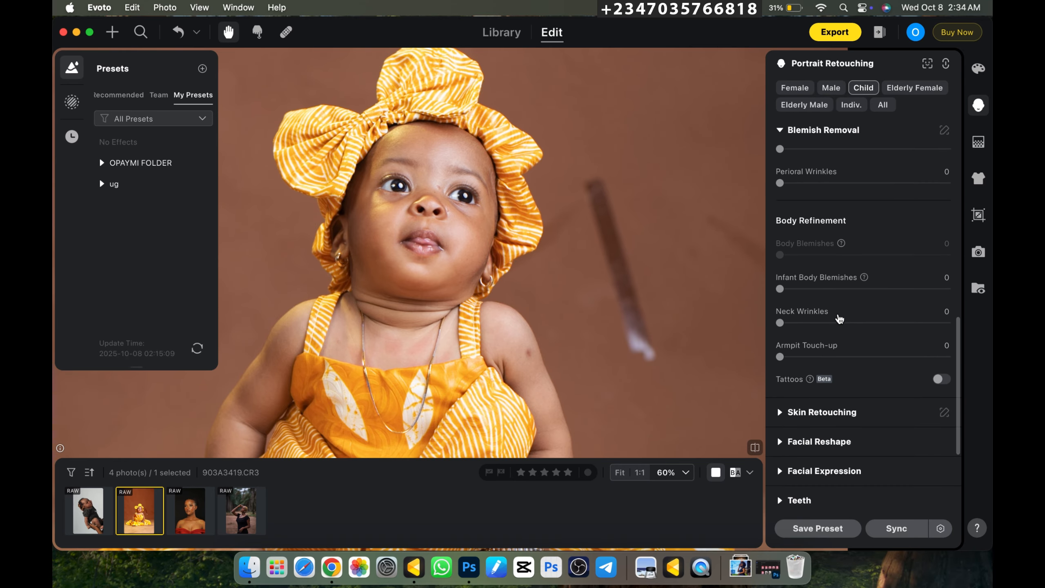
scroll(839, 318, "up", 5)
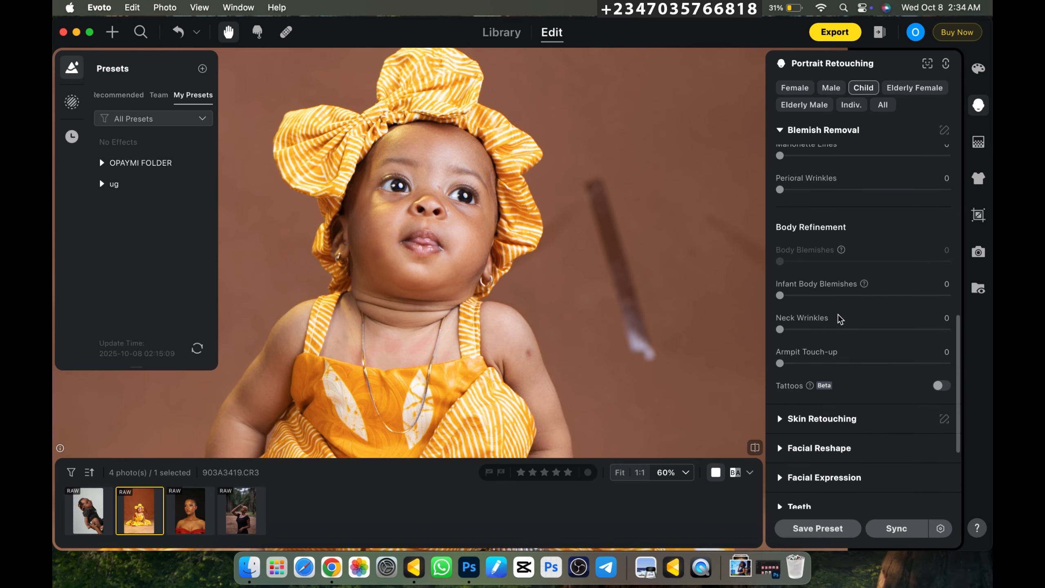
scroll(839, 319, "down", 1)
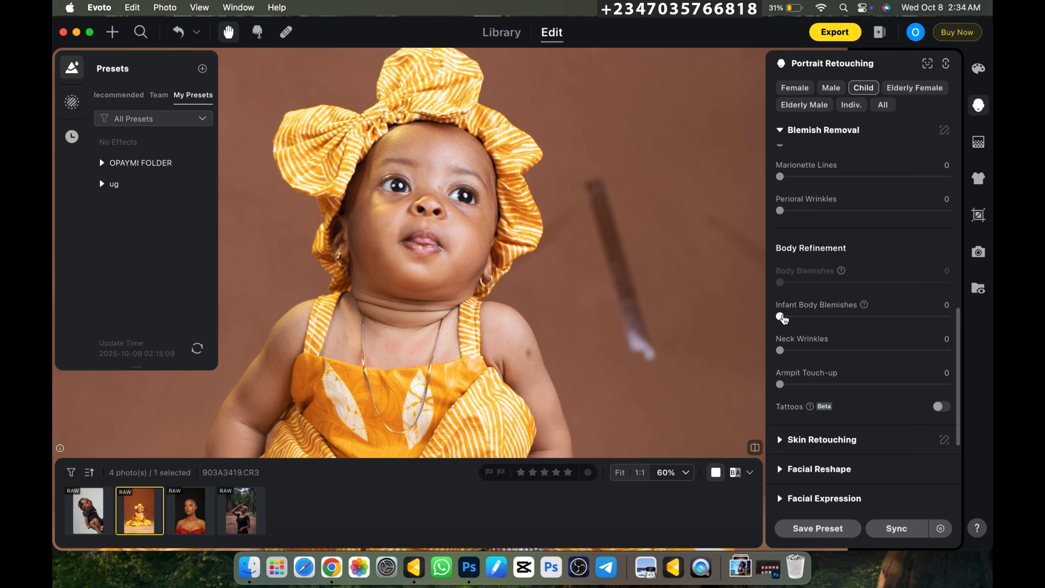
left_click_drag(780, 316, 963, 331)
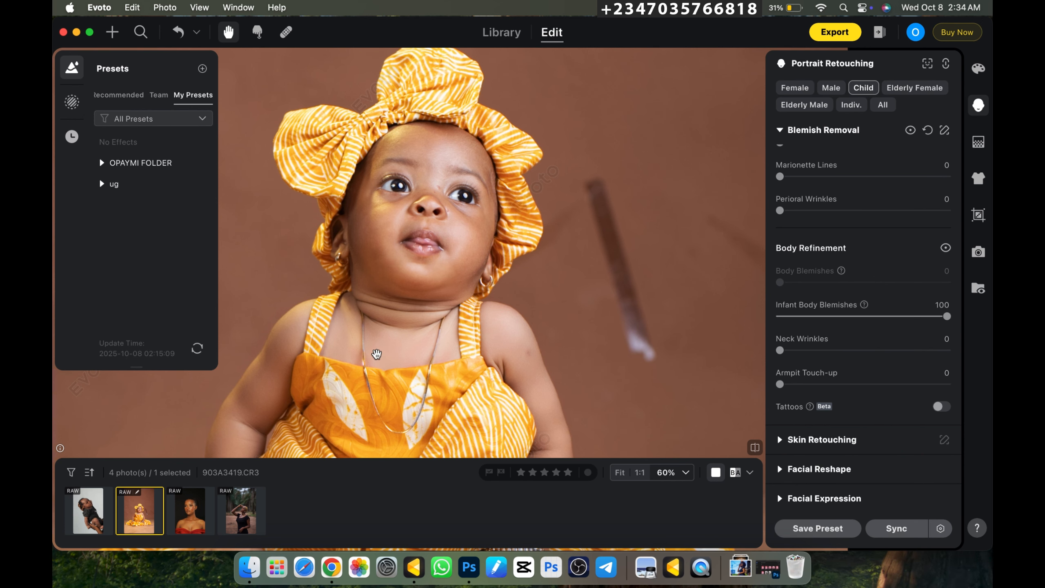
left_click_drag(398, 352, 404, 273)
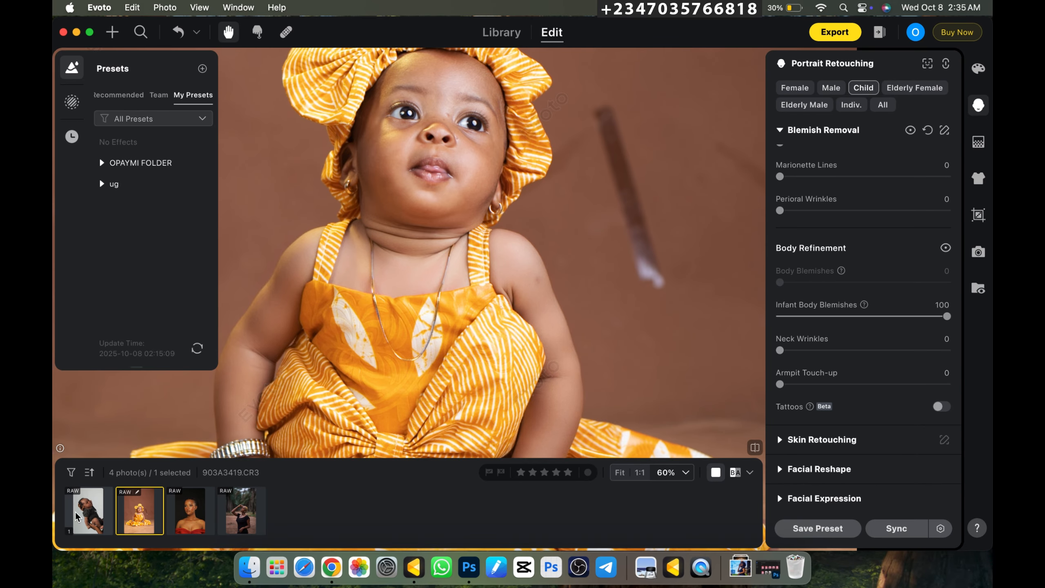
- On the photo of the infant held in hands, set Infant Body Blemishes to 100 for the Child category
left_click(88, 511)
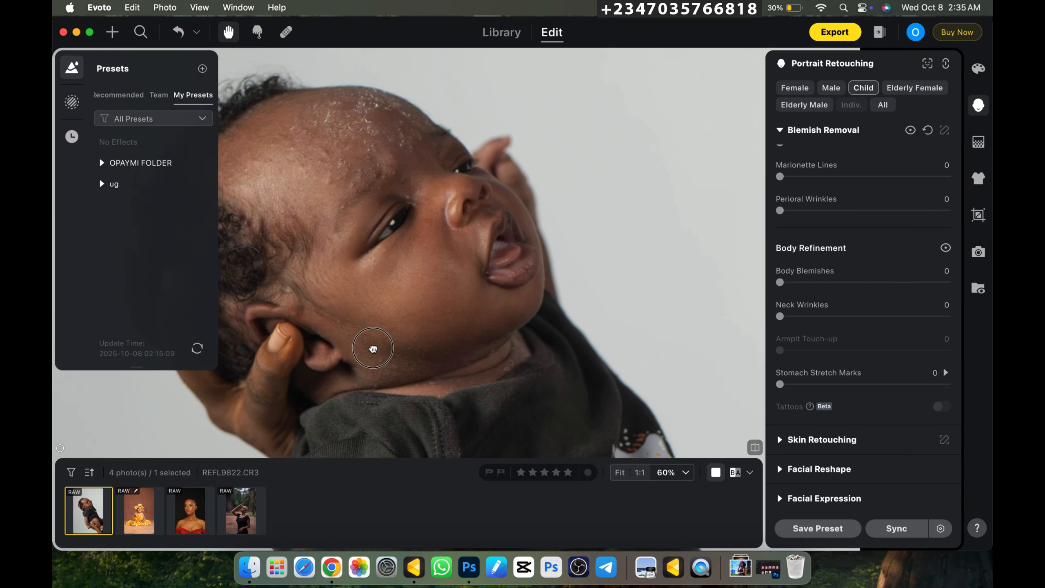
left_click_drag(371, 137, 395, 280)
left_click_drag(396, 173, 401, 279)
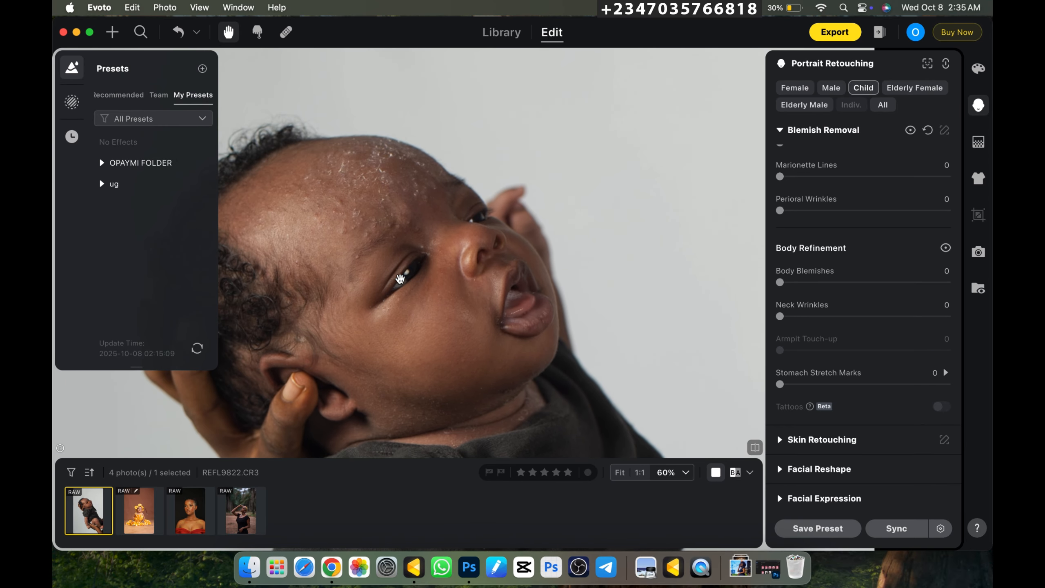
scroll(827, 272, "up", 3)
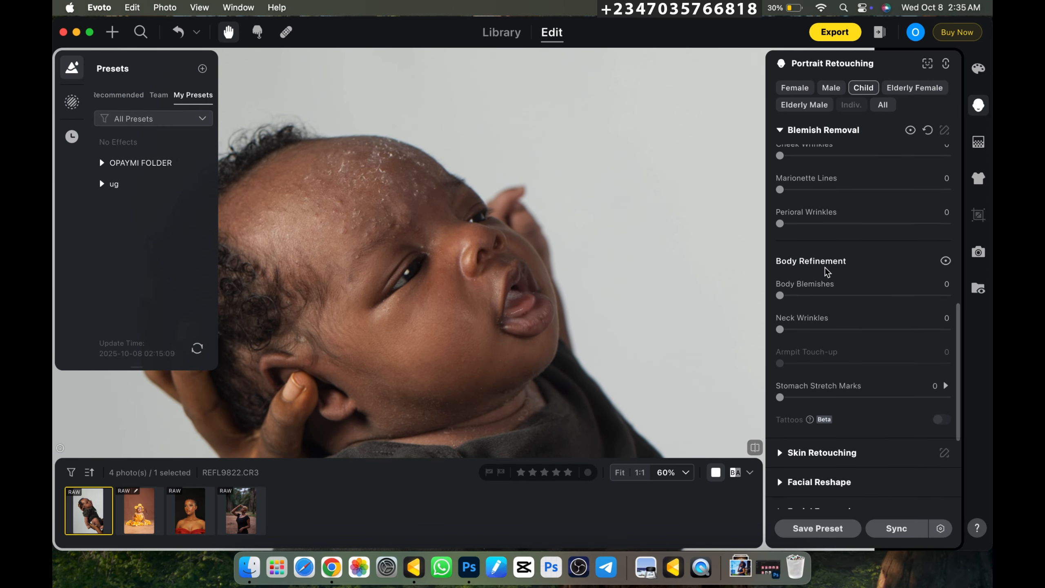
scroll(826, 271, "down", 2)
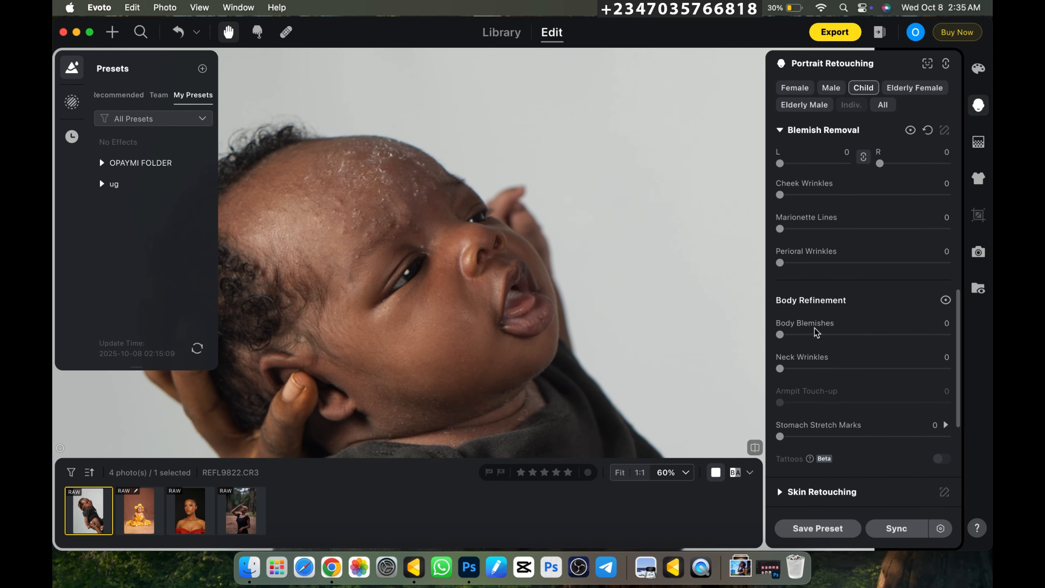
scroll(798, 327, "up", 3)
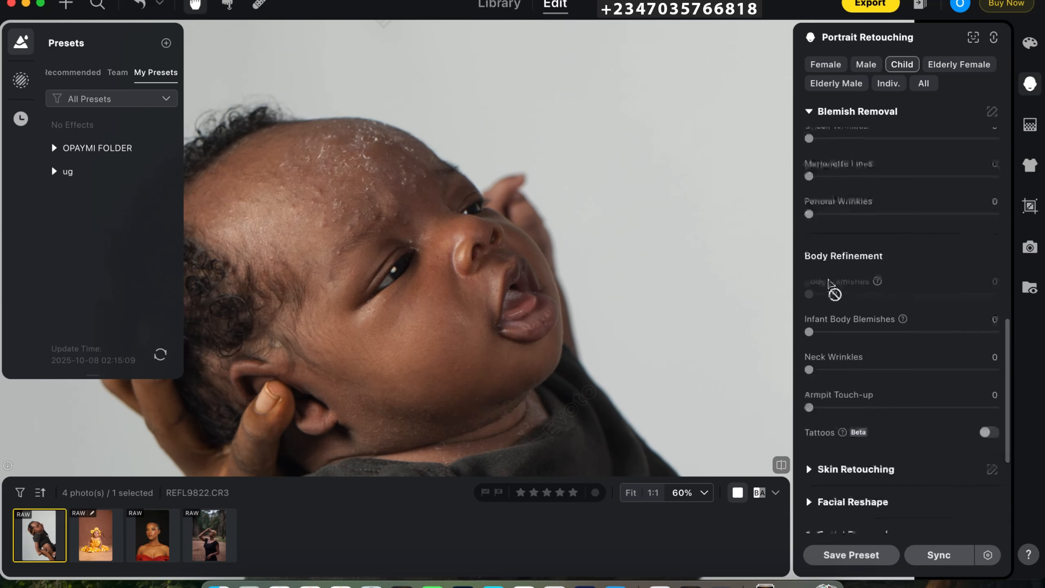
scroll(833, 294, "down", 3)
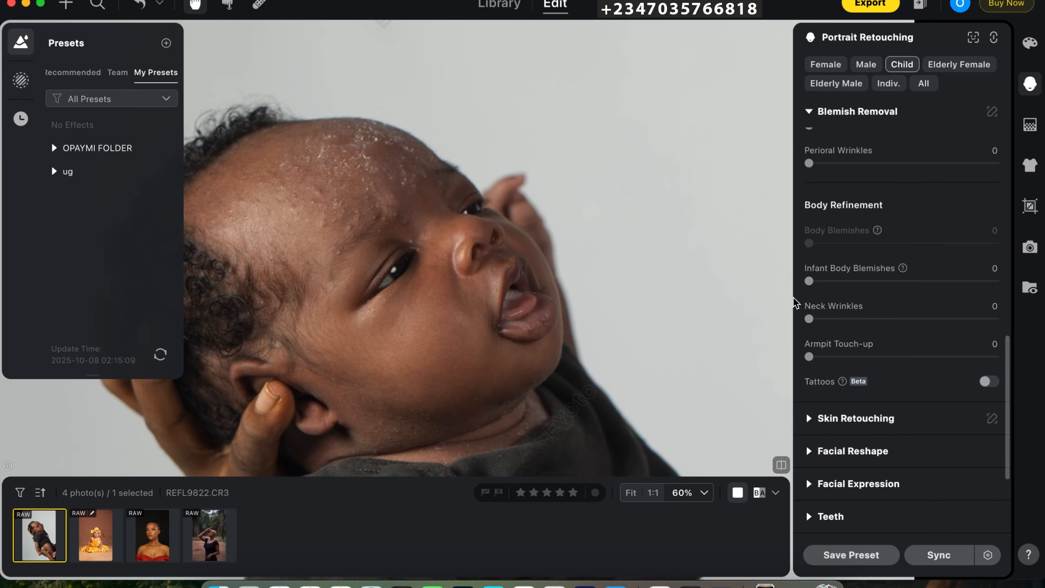
left_click_drag(810, 283, 1003, 280)
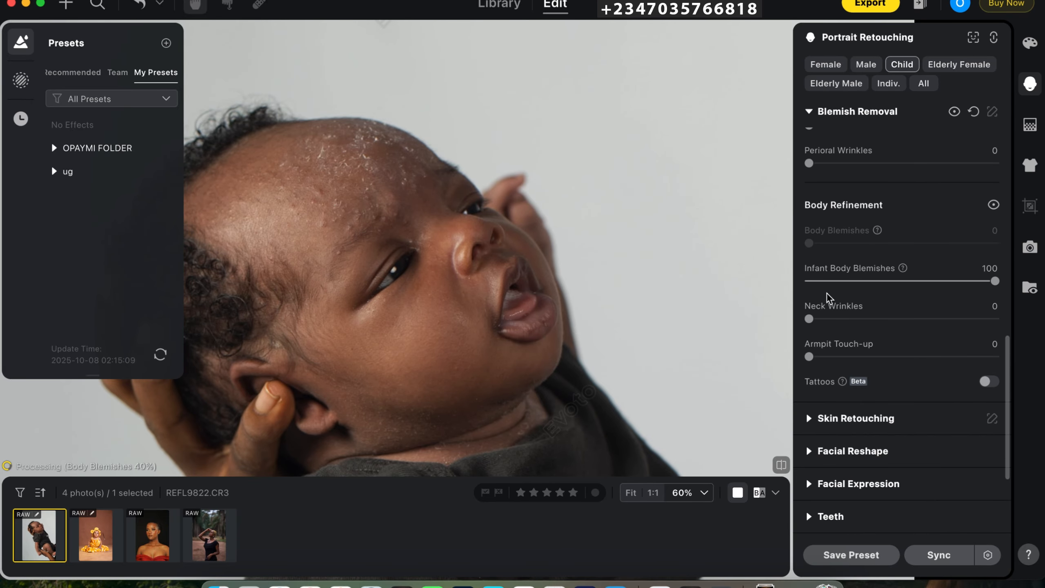
- Check the infant's face, arms and legs and set Freckles & Acne to 100 under Face Refinement
scroll(467, 430, "down", 1)
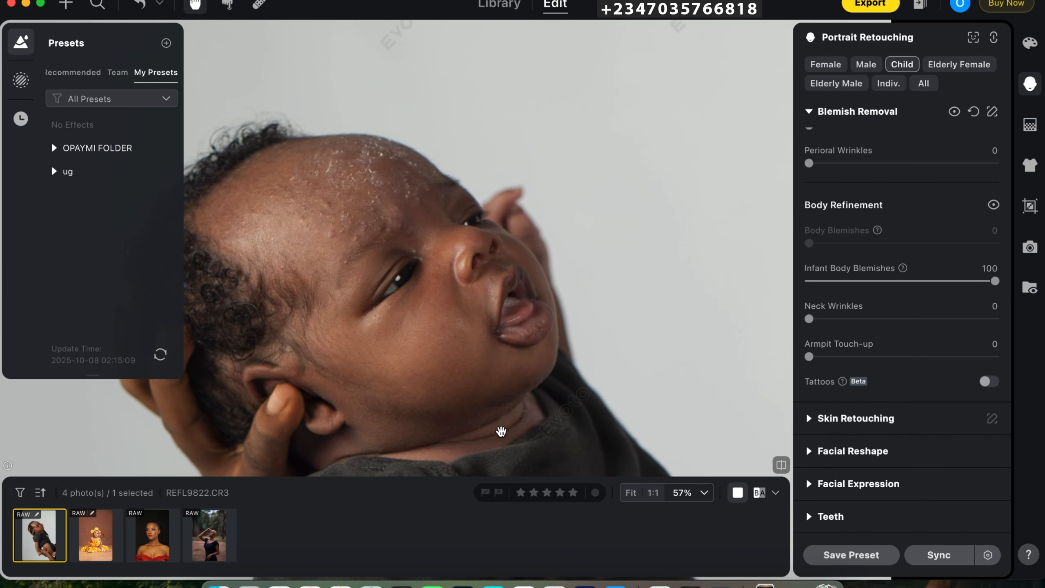
left_click_drag(488, 431, 478, 251)
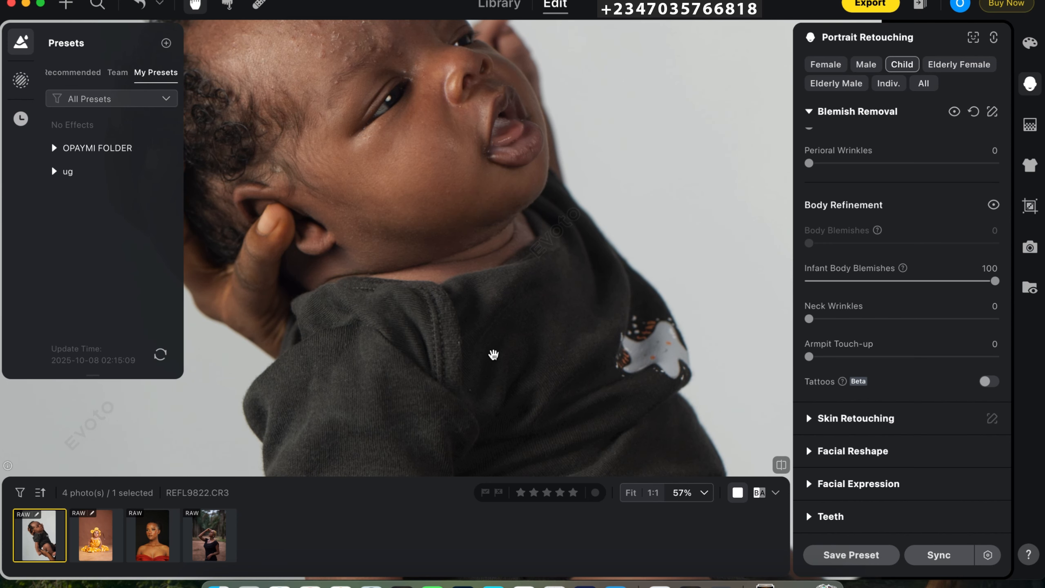
scroll(453, 391, "down", 5)
scroll(453, 391, "down", 10)
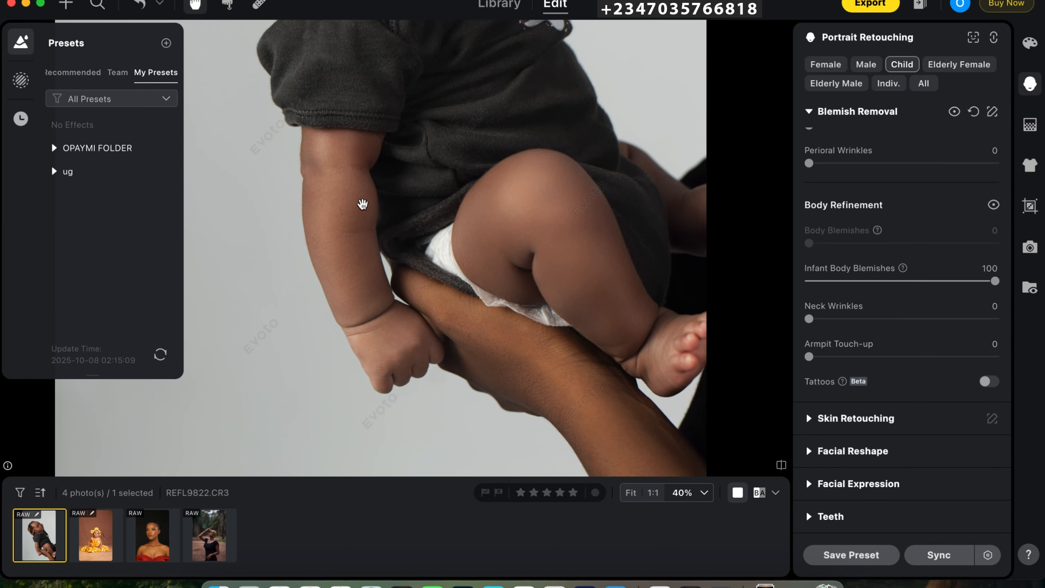
left_click_drag(448, 281, 451, 337)
scroll(451, 337, "up", 15)
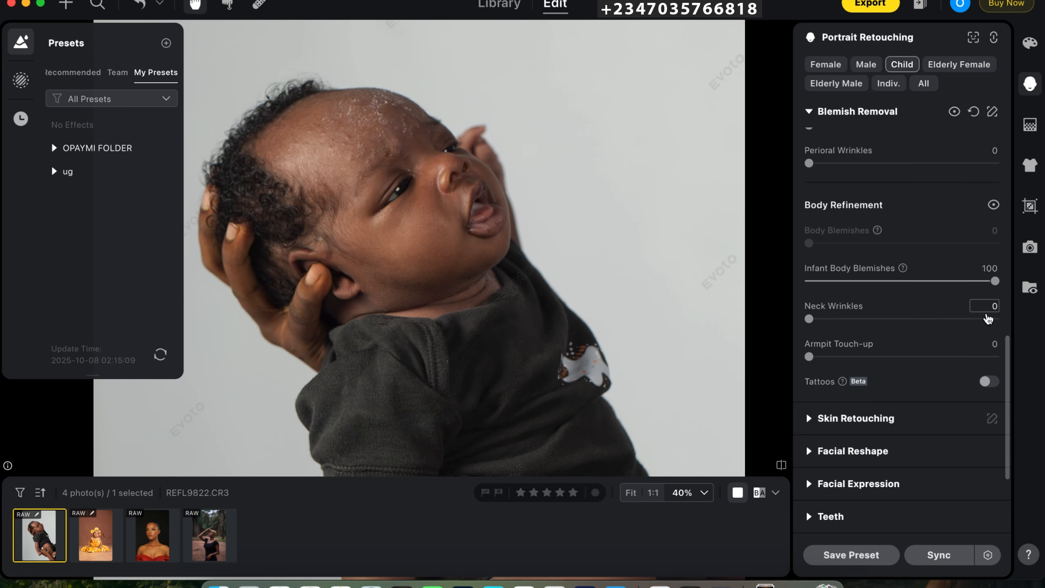
left_click_drag(1006, 370, 999, 112)
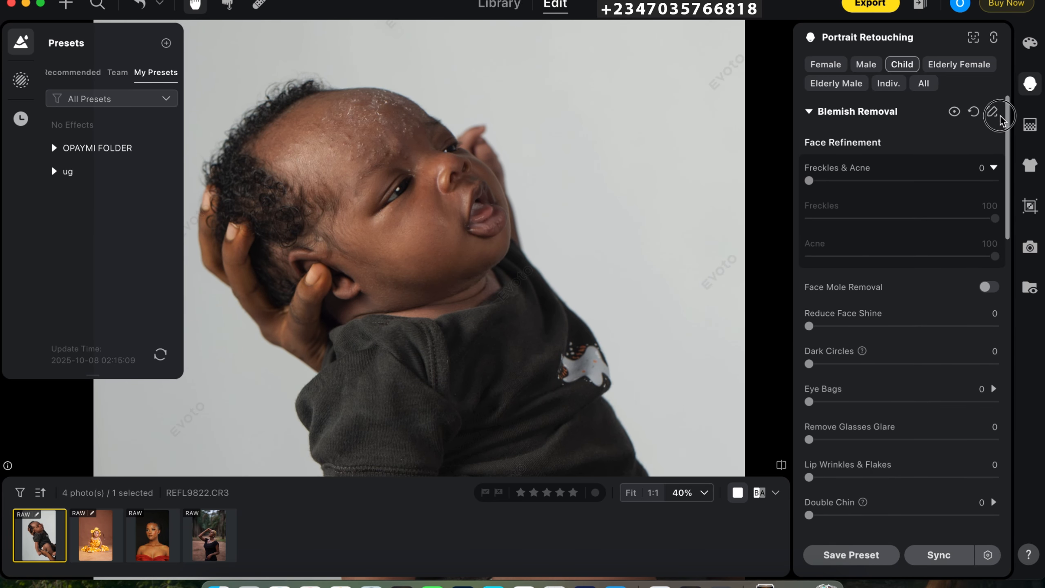
left_click_drag(809, 180, 1000, 189)
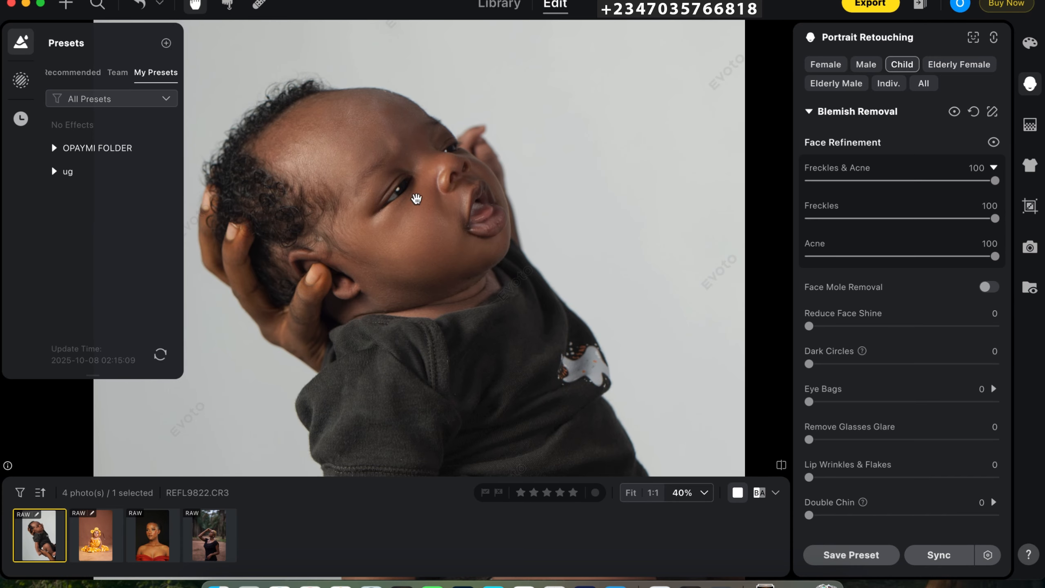
- Examine the infant's retouched skin across the whole photo and up close on the body
scroll(523, 297, "down", 2)
key("super+minus")
left_click_drag(480, 410, 470, 307)
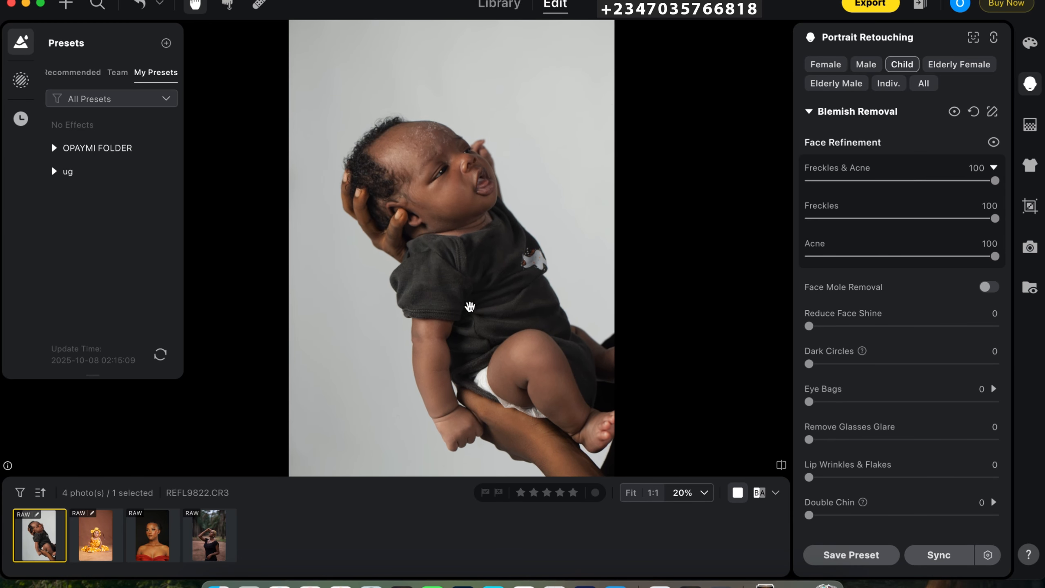
key("super+equal")
key("super+equal")
scroll(486, 206, "down", 5)
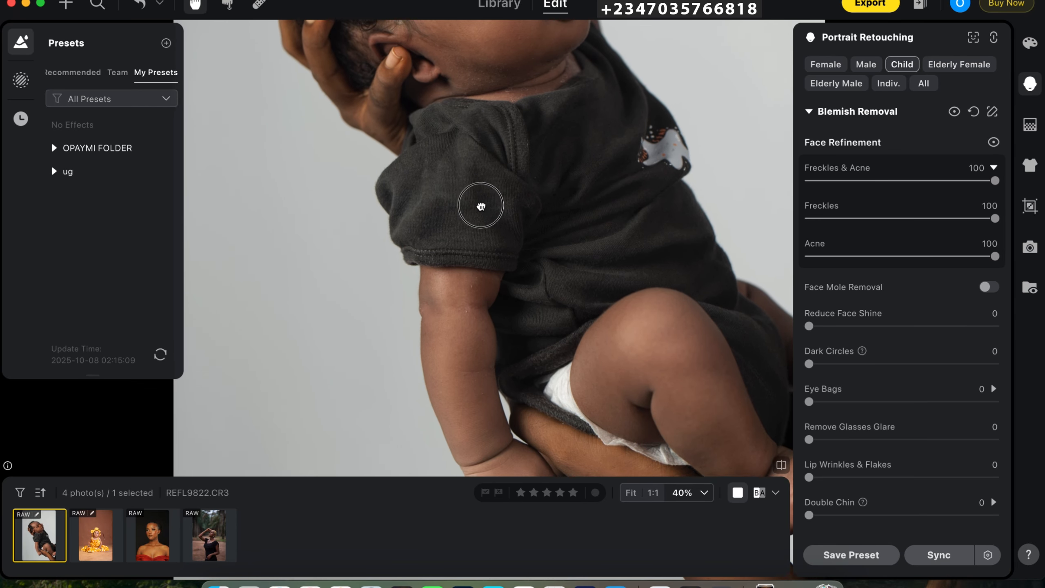
key("super+minus")
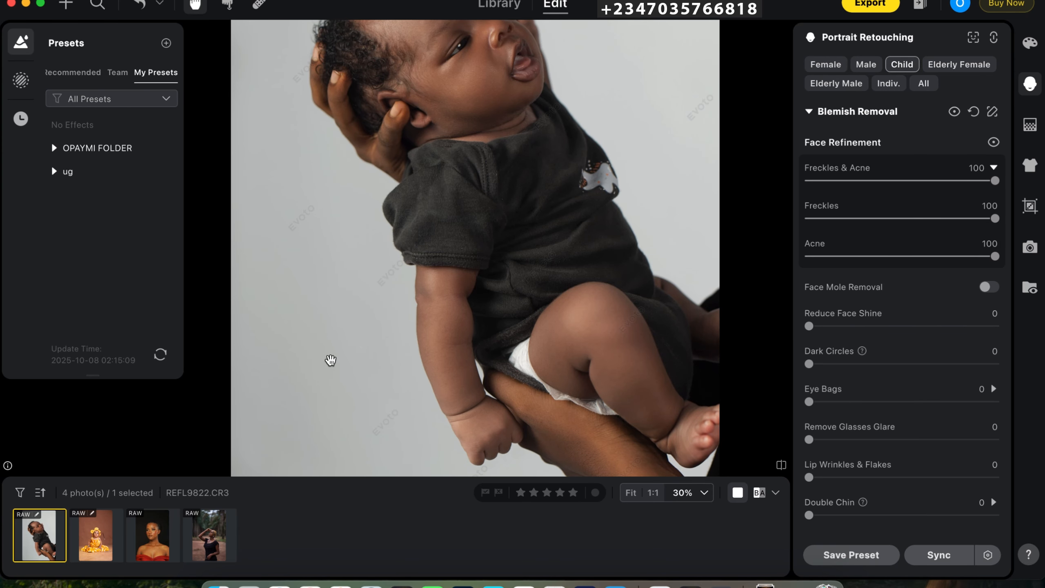
- On the portrait of the woman with face gems, set the facial skin's Frequency Separation to 100 with Low Frequency at 79
left_click(153, 539)
left_click(810, 113)
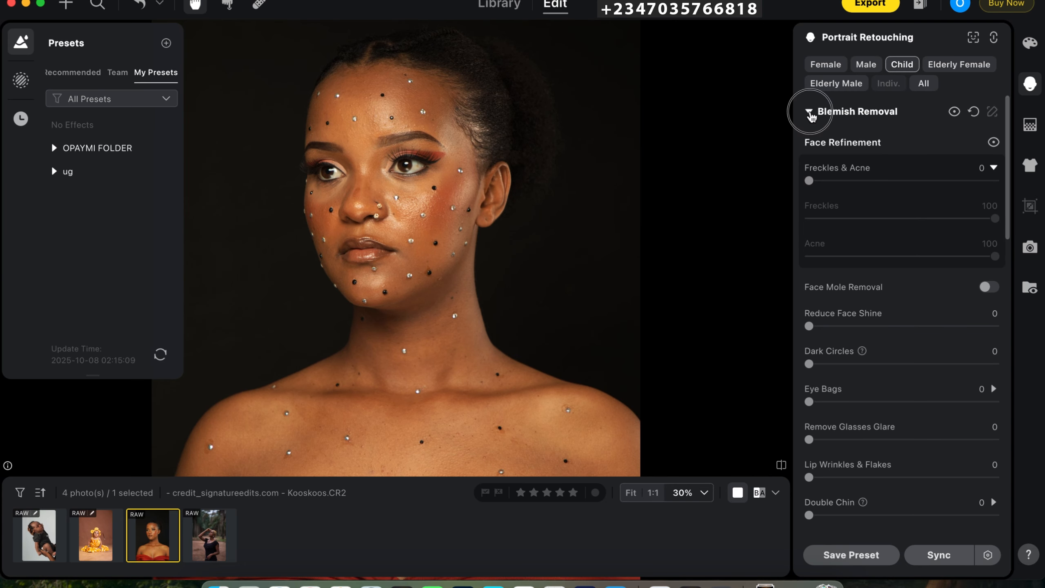
left_click(808, 148)
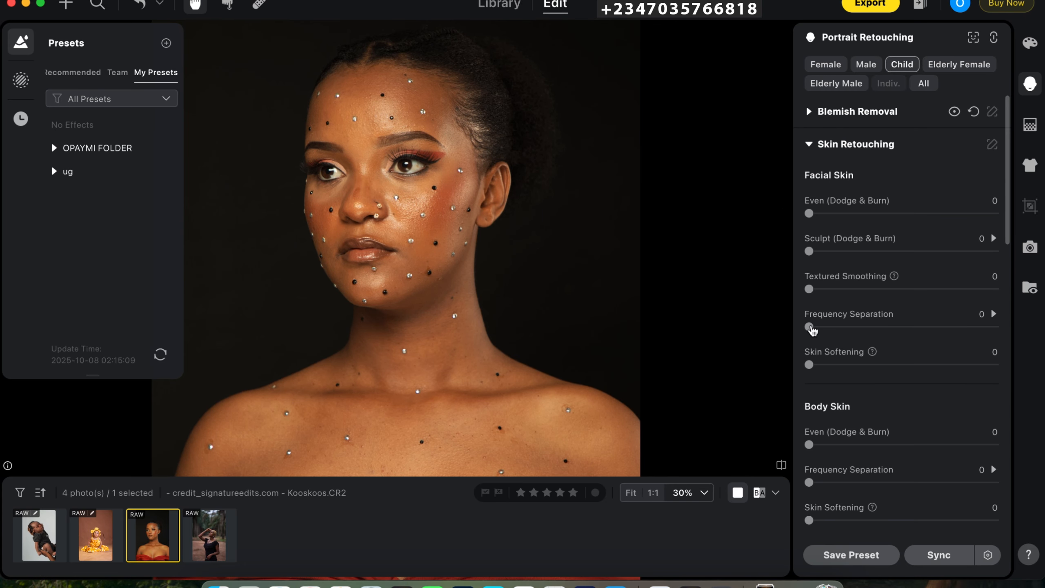
left_click_drag(809, 327, 998, 329)
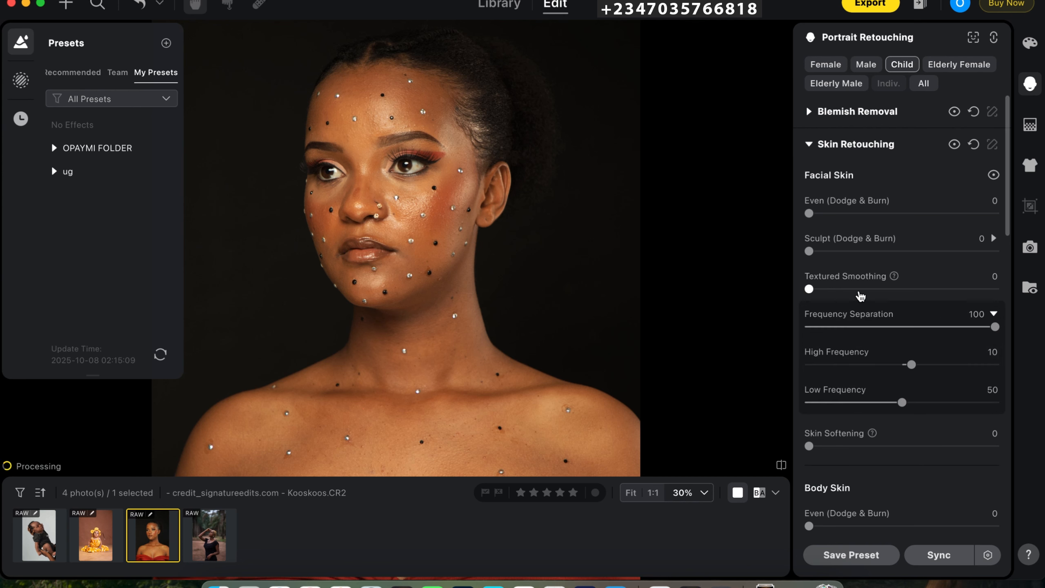
left_click_drag(902, 403, 956, 411)
- Set the woman's facial skin Even (Dodge & Burn) to 99 and Sculpt (Dodge & Burn) to 100 for the Female category
left_click_drag(812, 216, 993, 214)
left_click_drag(809, 252, 995, 251)
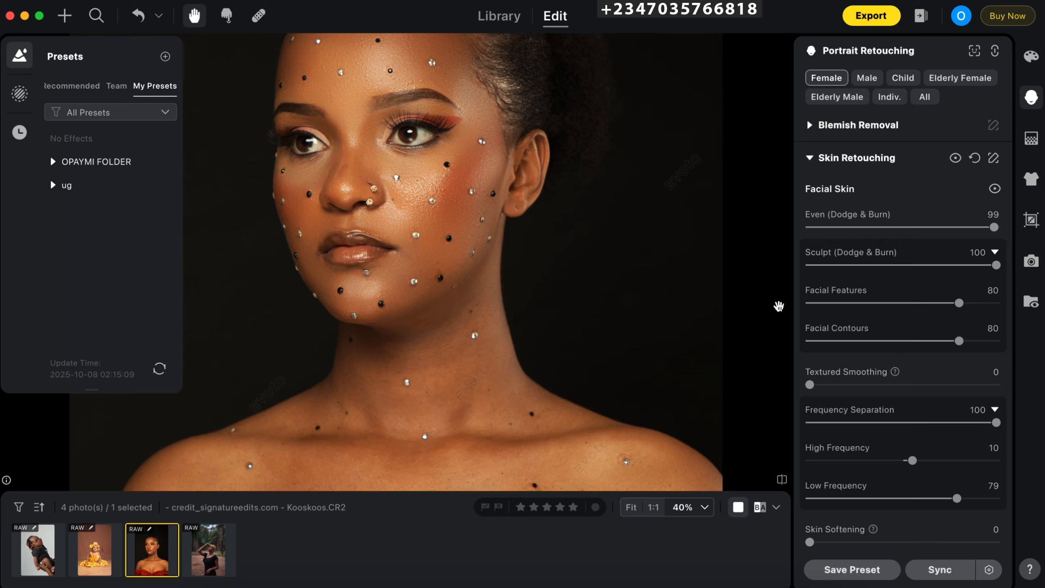
- Set the woman's body skin Frequency Separation to 100 with Low Frequency at 70
scroll(779, 305, "down", 1)
left_click_drag(1008, 231, 1008, 328)
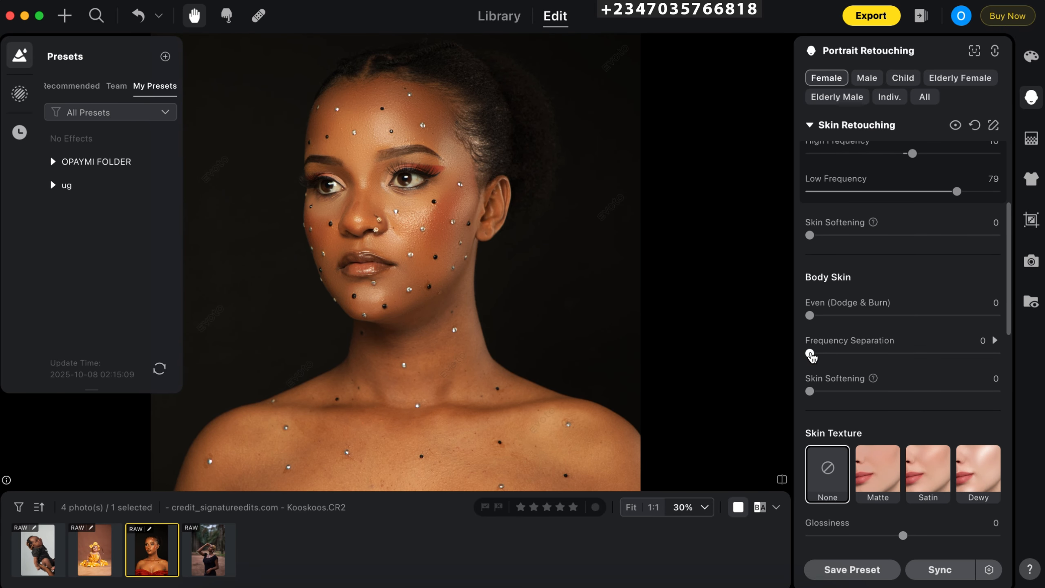
left_click(878, 358)
left_click_drag(846, 360, 998, 347)
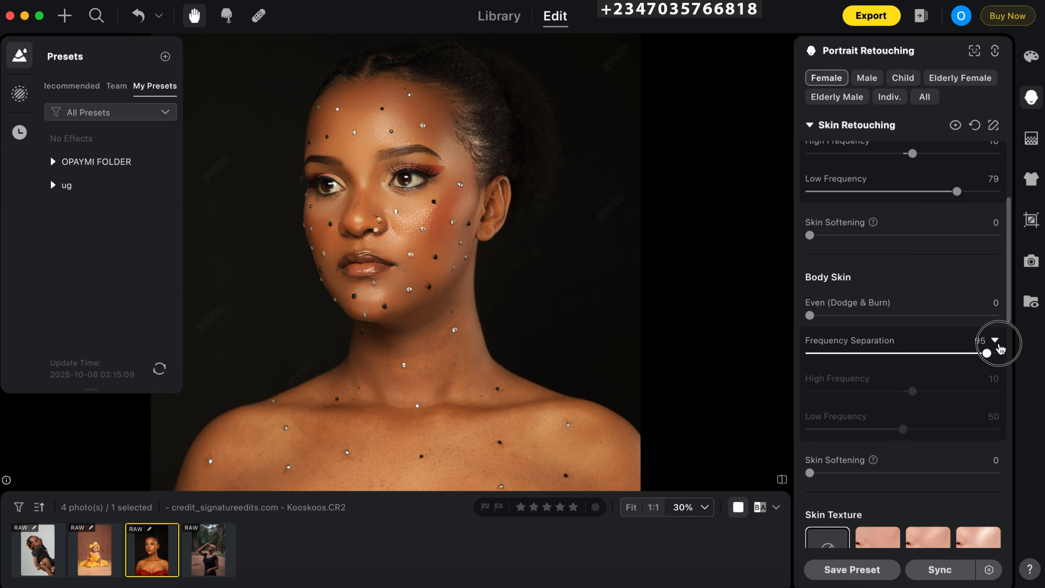
left_click_drag(903, 429, 940, 429)
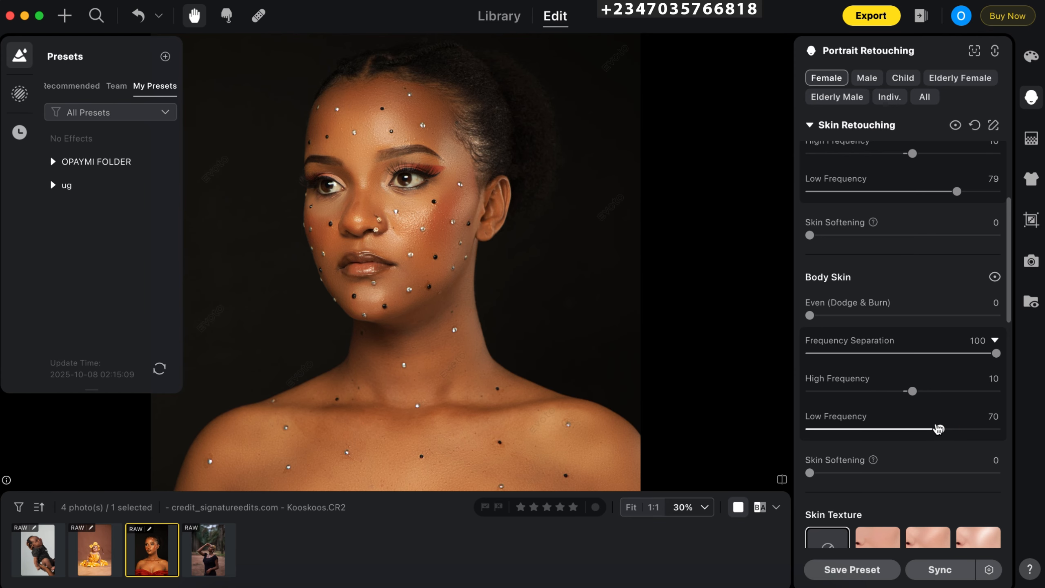
- Apply the dusty rose skin tone with an amount of 50 to the portrait of the woman with face gems
left_click_drag(435, 408, 442, 289)
key("super+equal")
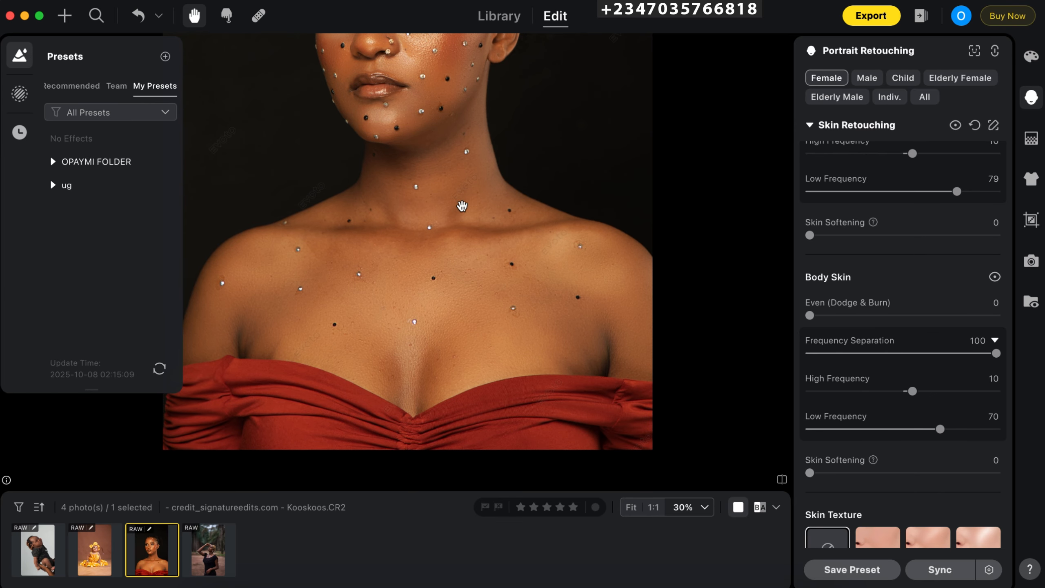
left_click_drag(462, 206, 470, 388)
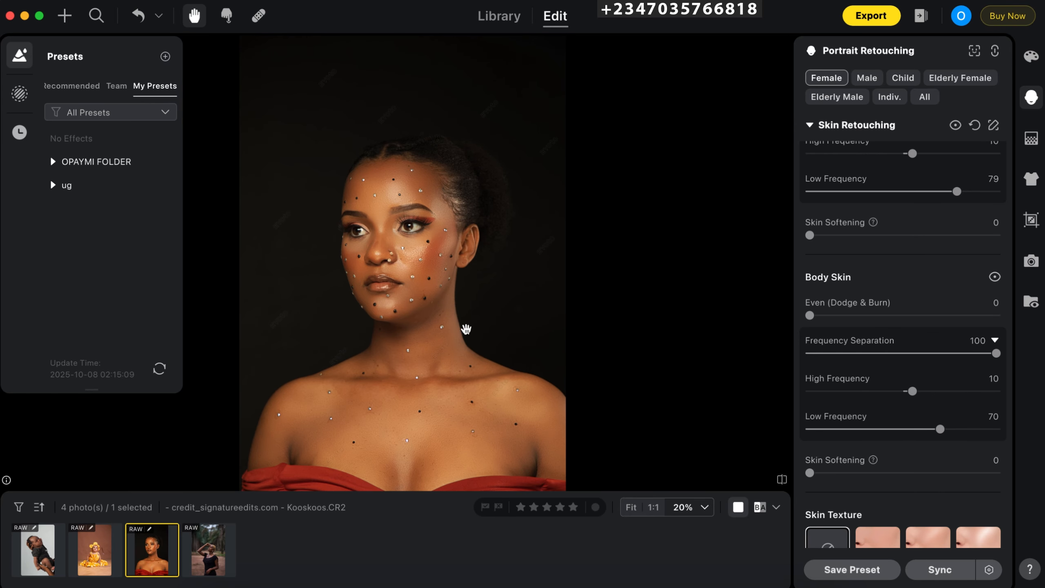
left_click_drag(1009, 291, 1008, 428)
scroll(923, 395, "up", 1)
key("super+minus")
key("super+minus")
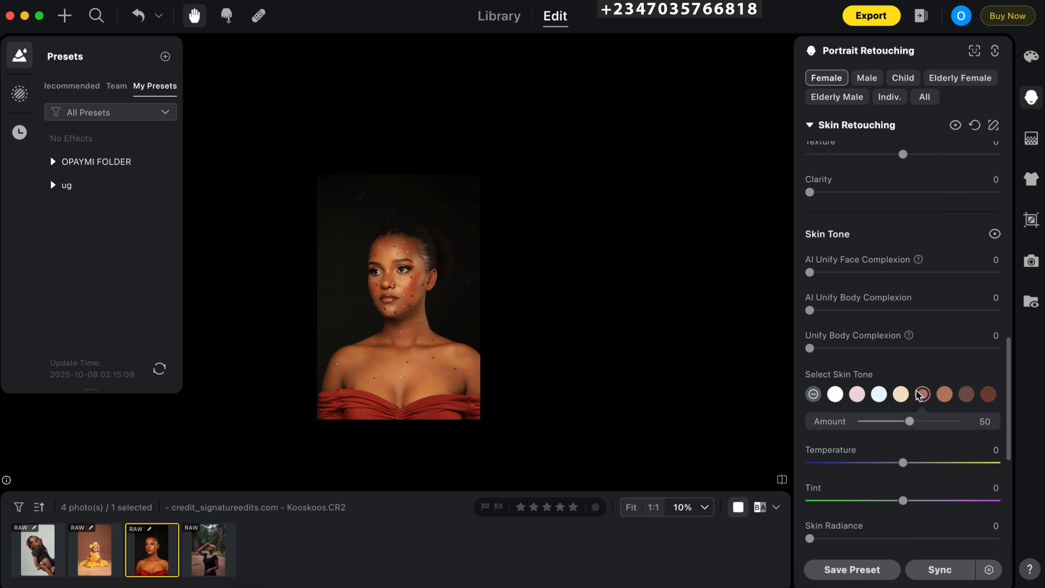
key("super+equal")
key("super+equal")
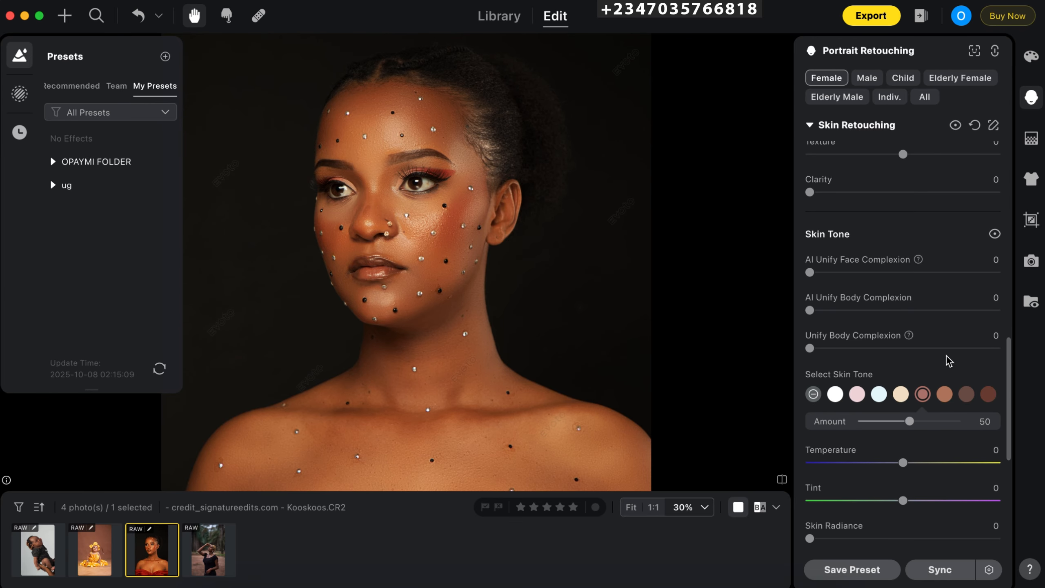
- Open the outdoor portrait IMG_6208.CR2 for color adjustments
left_click(208, 550)
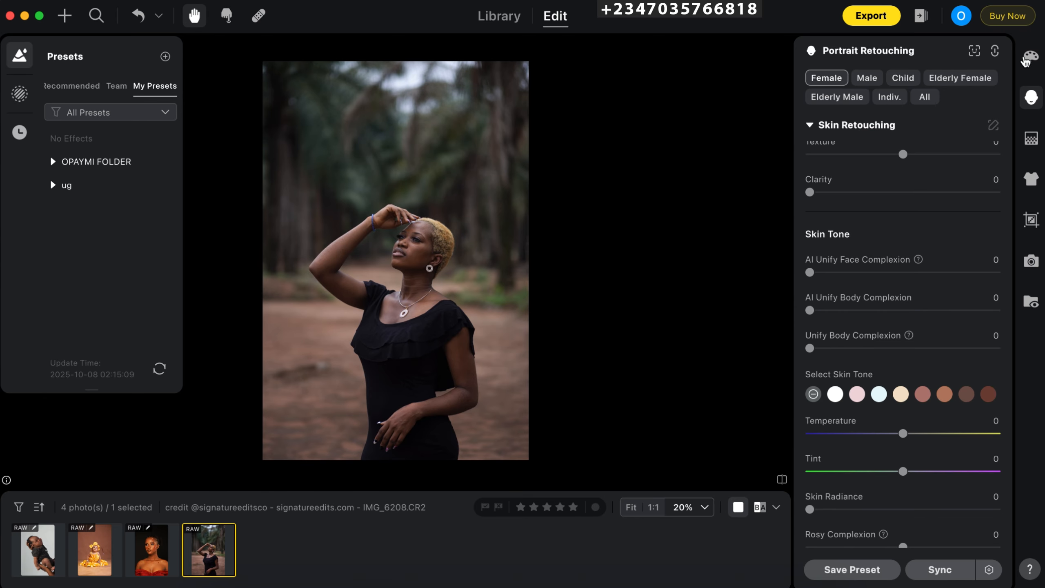
left_click(1027, 59)
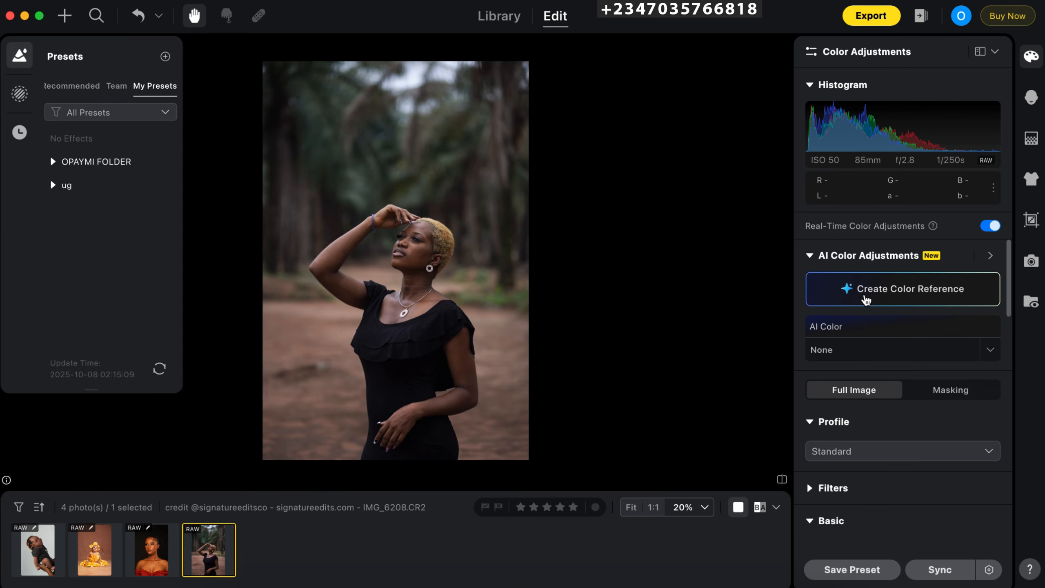
- Try to upload the Alpha-Universe webp image from the Downloads folder as the AI color reference
left_click(866, 299)
left_click(855, 297)
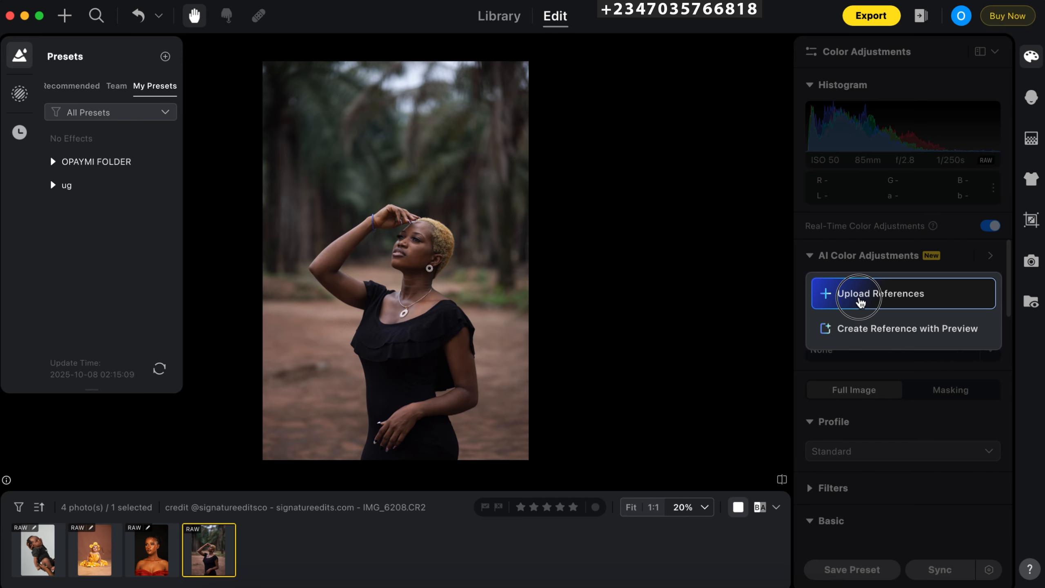
left_click(871, 305)
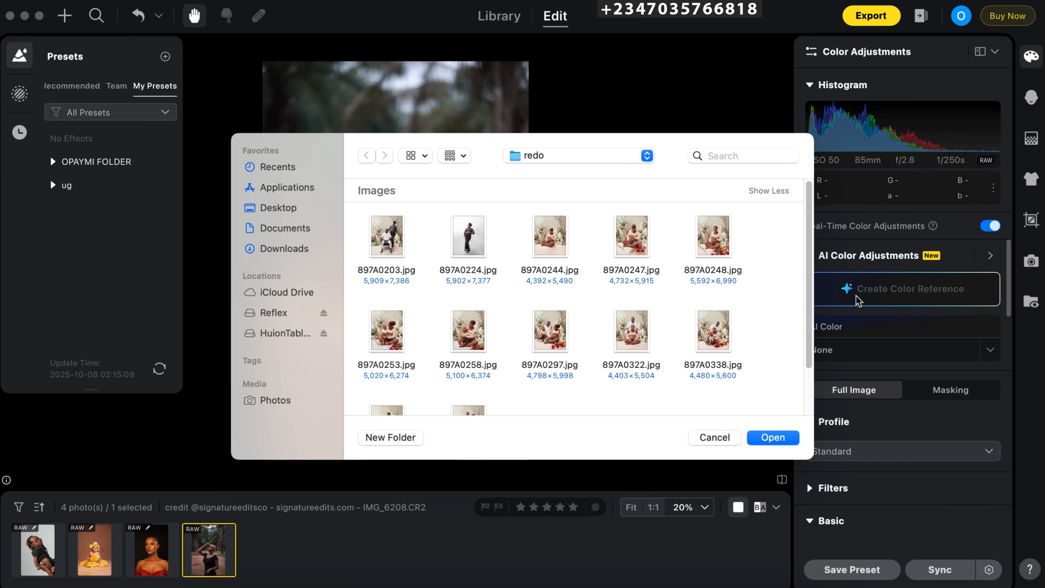
left_click(291, 249)
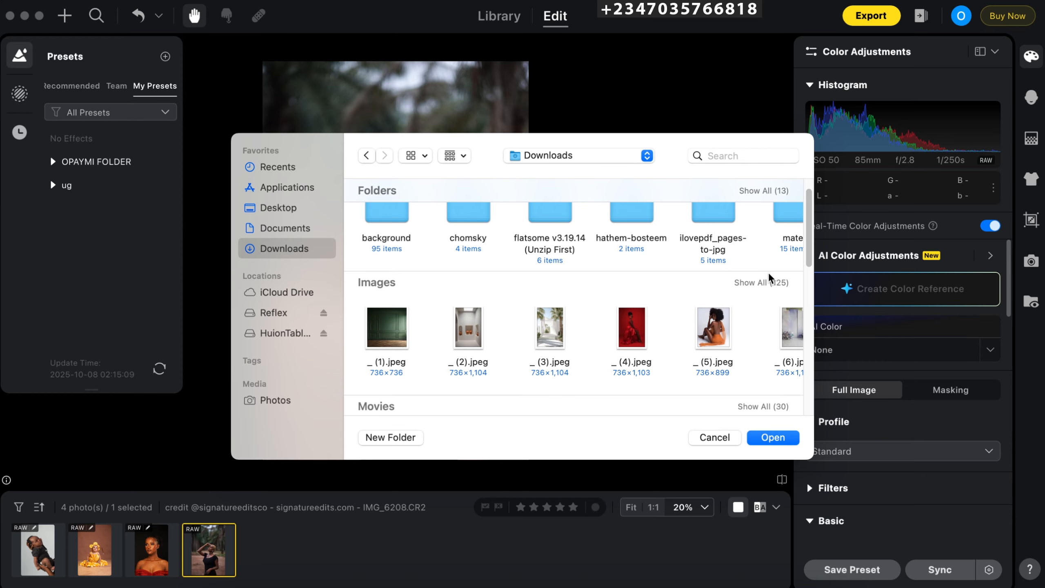
left_click(762, 282)
scroll(658, 317, "down", 10)
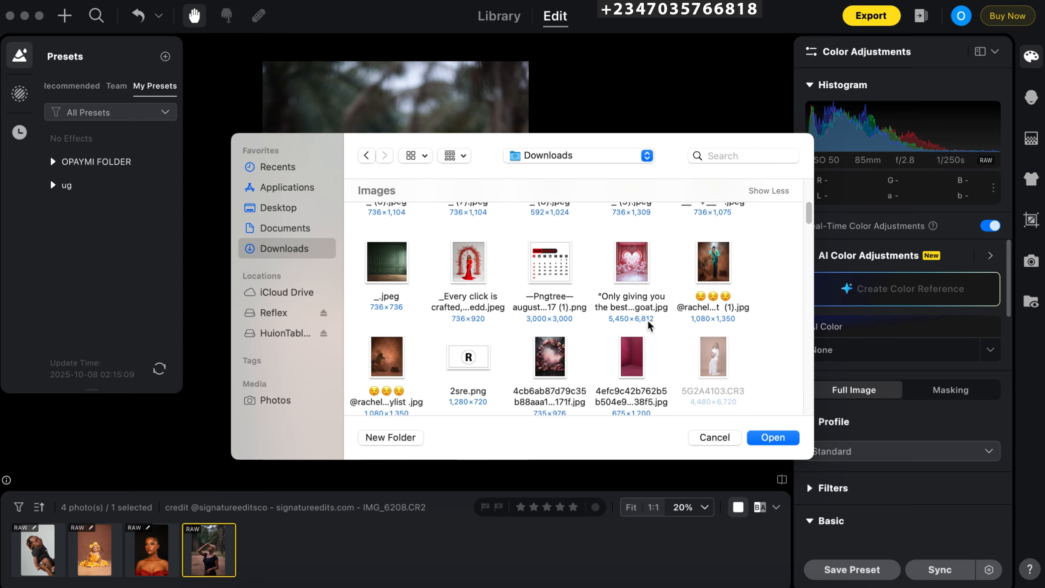
scroll(648, 325, "down", 15)
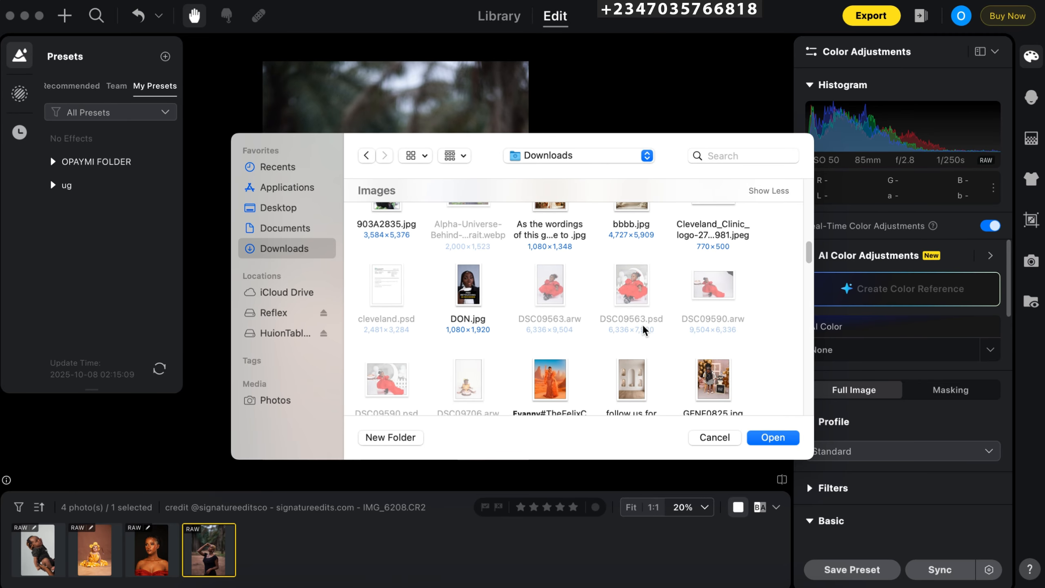
scroll(596, 309, "up", 1)
left_click(457, 259)
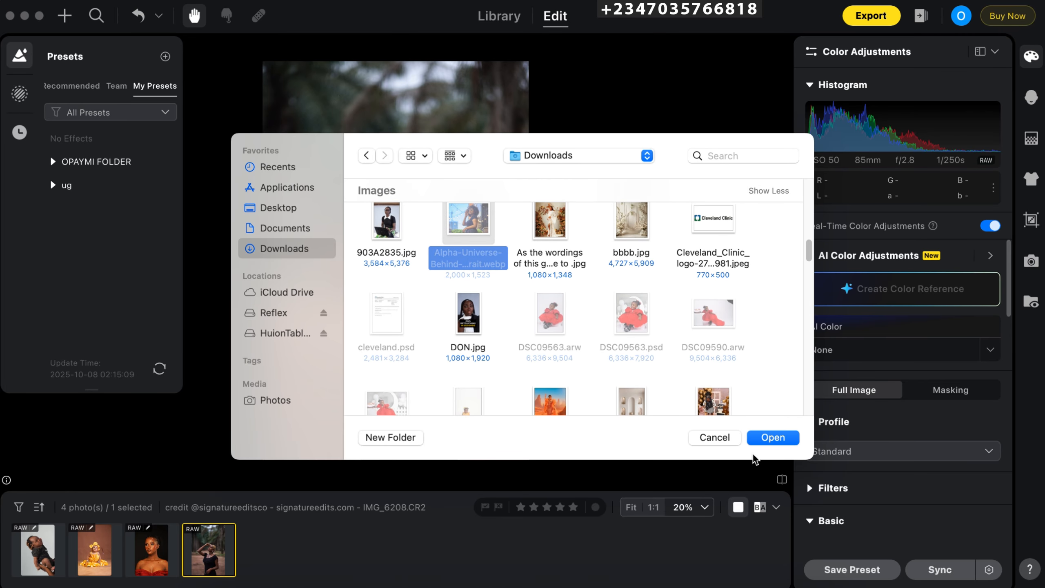
left_click(771, 437)
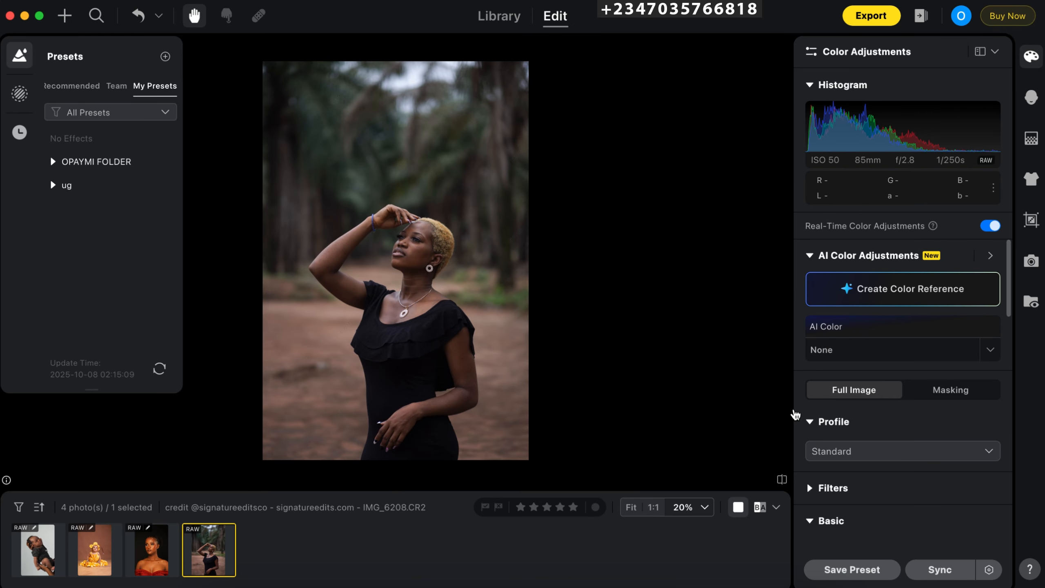
- Upload the orange desert gown JPG from Downloads as the AI color reference and match the outdoor portrait to it at amount 100
left_click(854, 301)
left_click(852, 306)
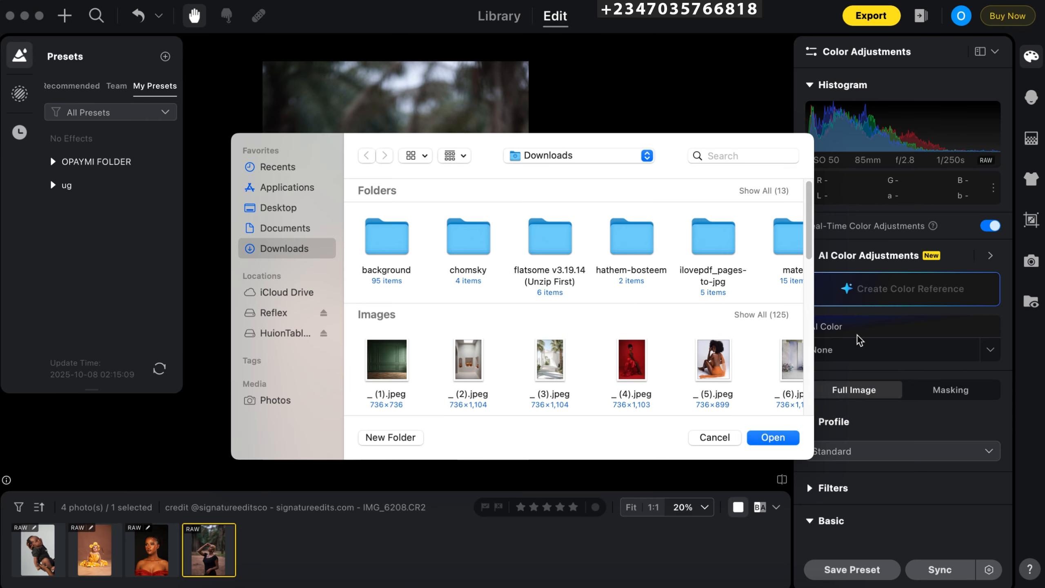
scroll(659, 364, "down", 3)
left_click(760, 243)
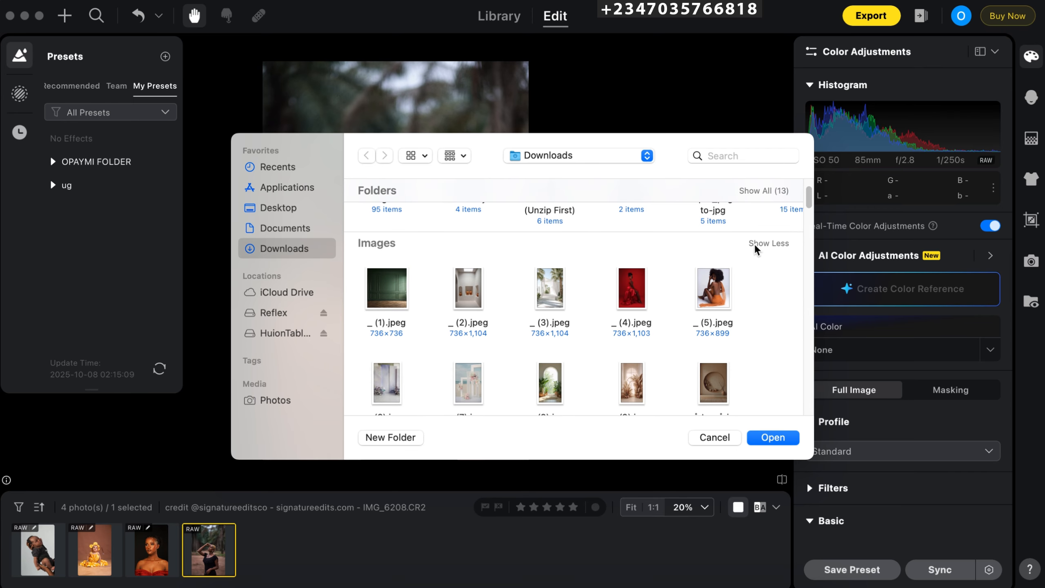
scroll(635, 329, "down", 2)
scroll(634, 326, "down", 5)
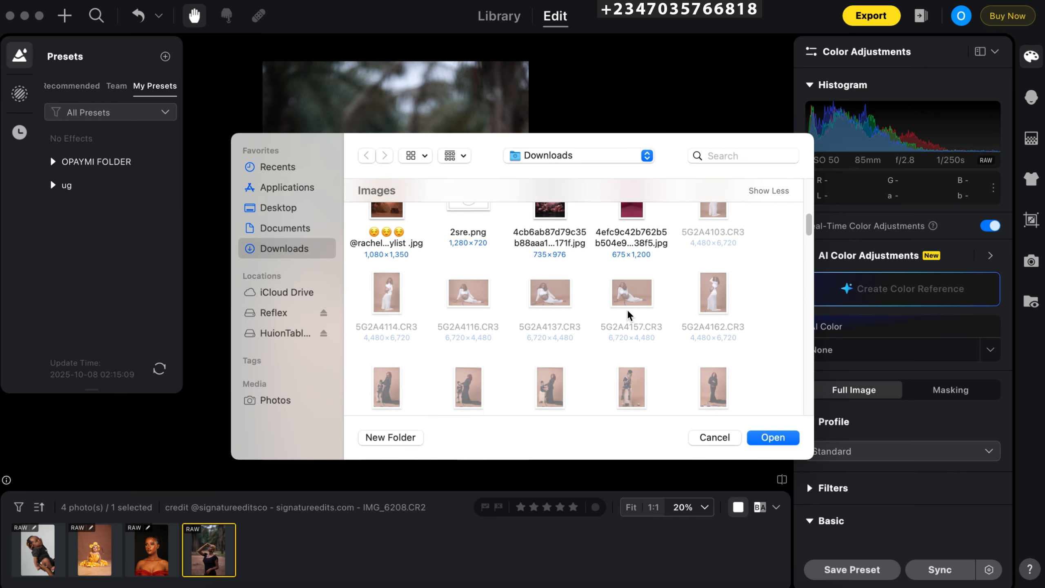
scroll(627, 315, "down", 5)
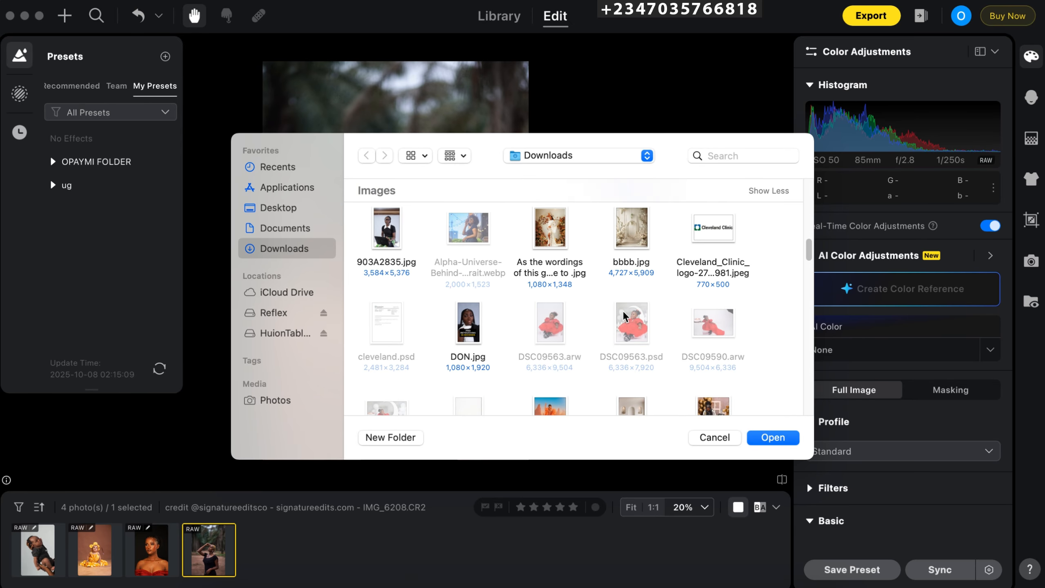
scroll(474, 267, "up", 2)
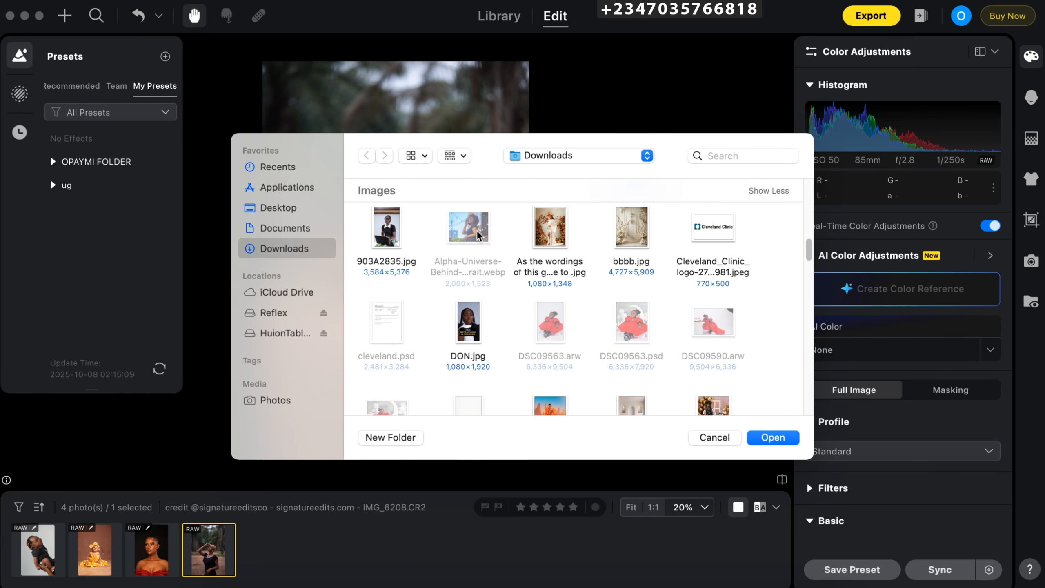
scroll(478, 238, "up", 2)
left_click(549, 279)
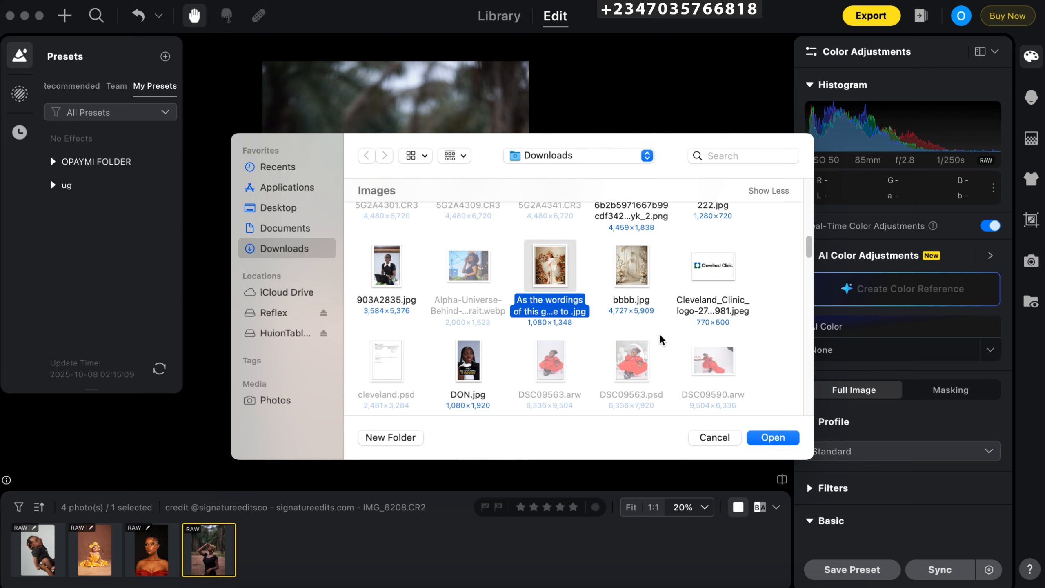
scroll(660, 341, "down", 5)
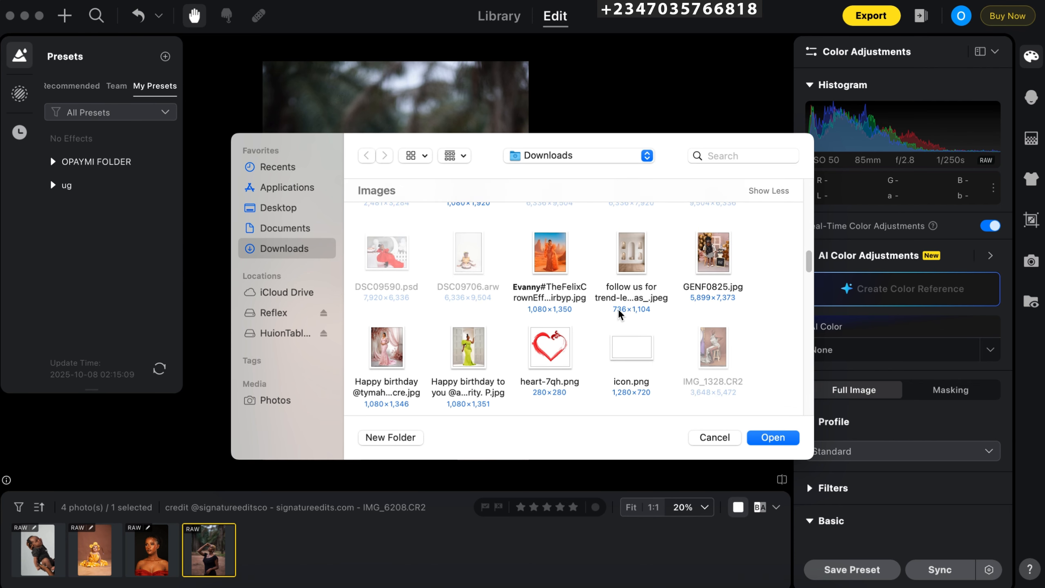
left_click(546, 252)
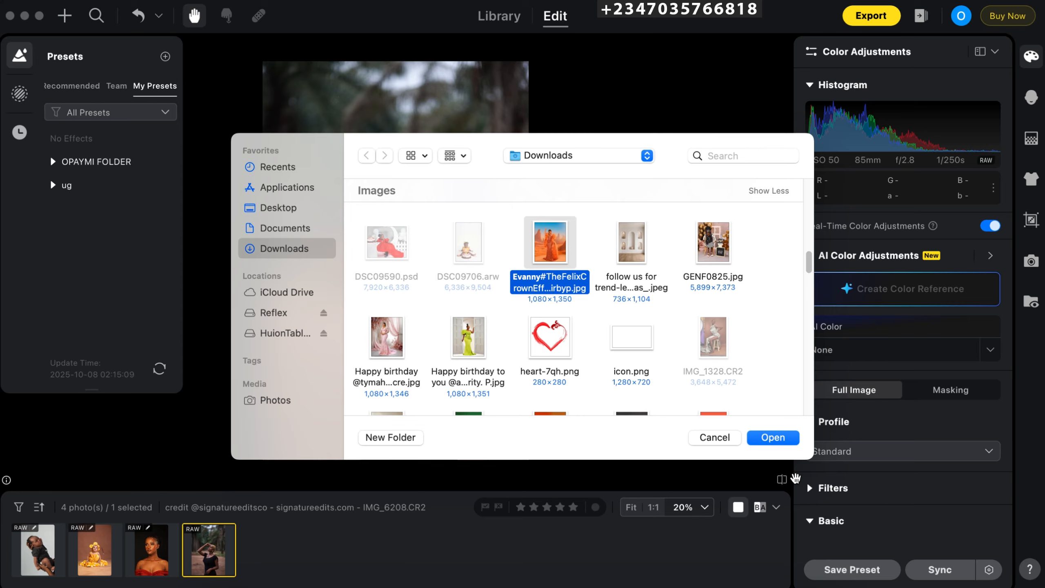
scroll(570, 305, "down", 5)
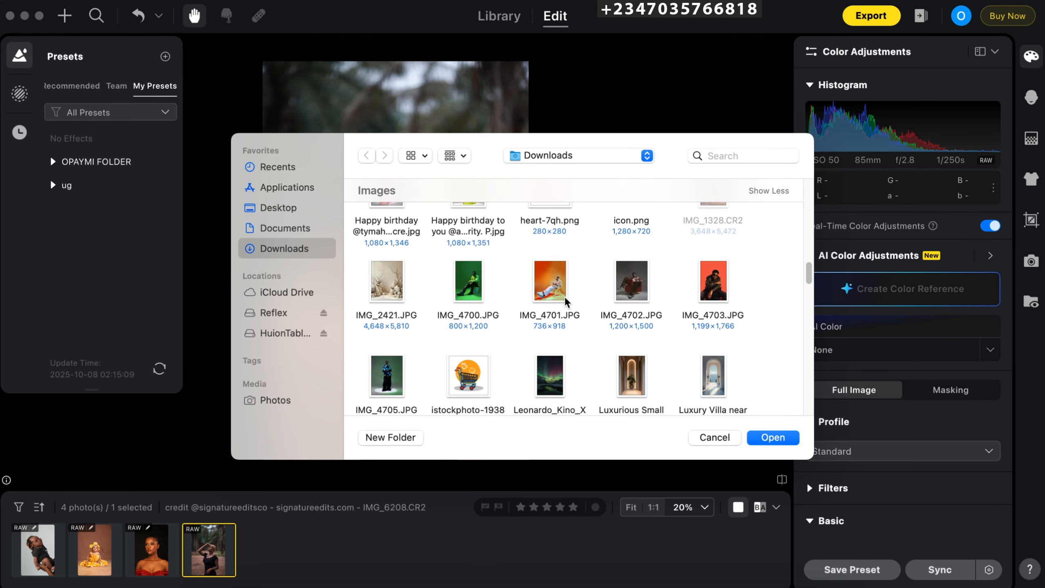
scroll(570, 305, "up", 5)
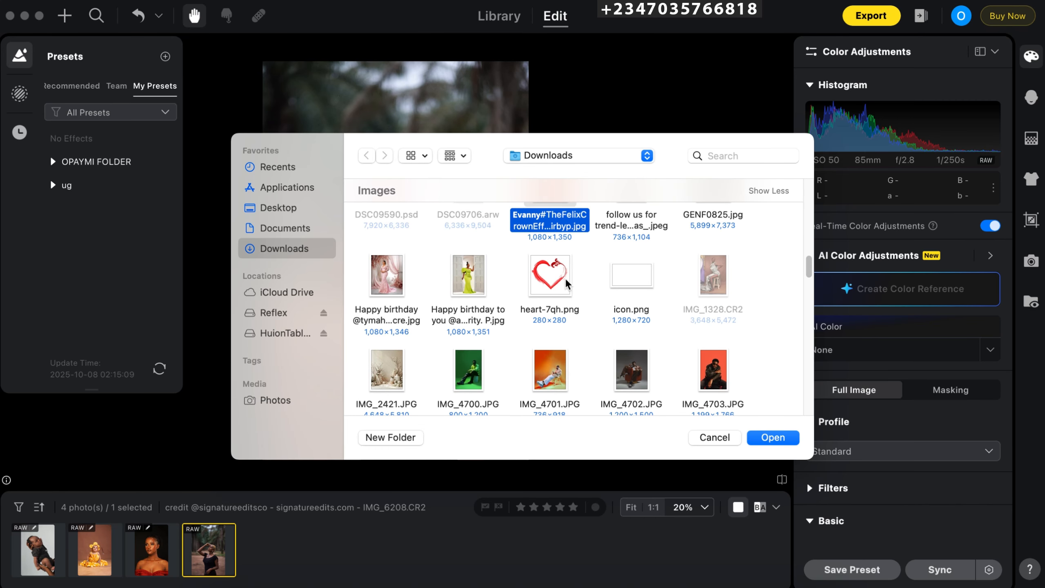
left_click(769, 439)
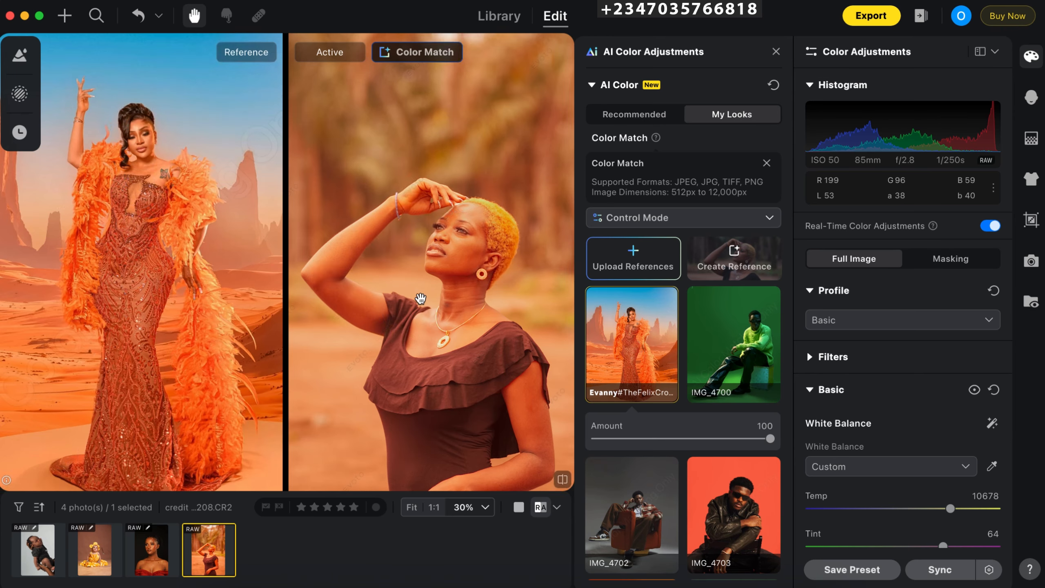
scroll(382, 246, "down", 1)
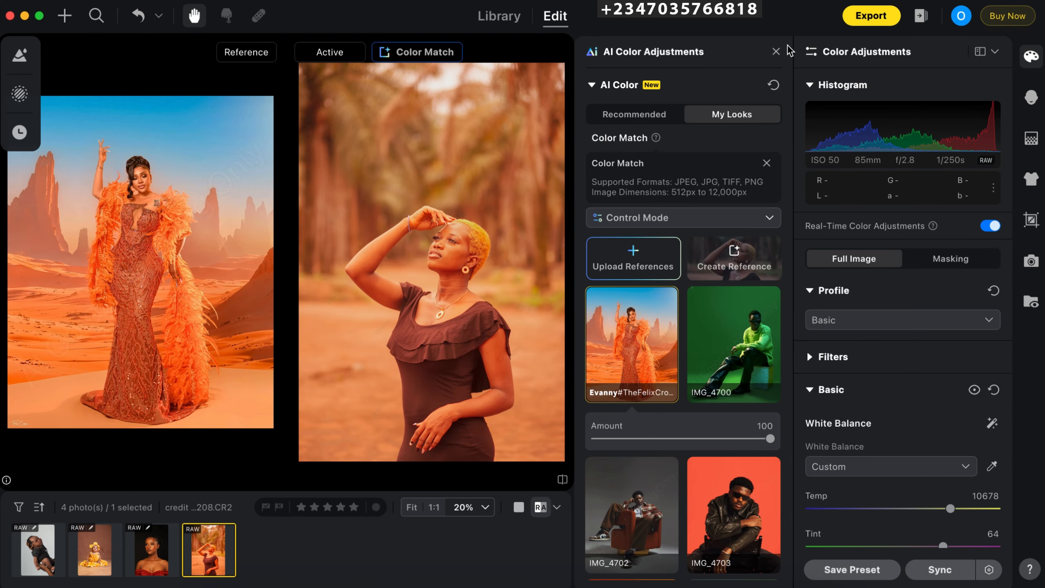
left_click(776, 52)
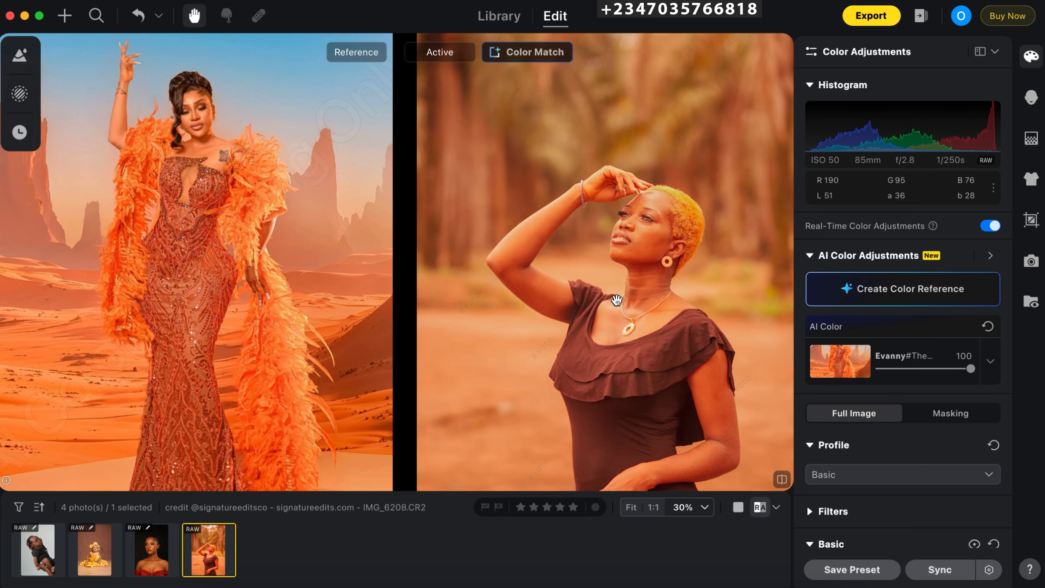
- Set the outdoor portrait's white balance Temp to 14356
left_click_drag(569, 268, 512, 218)
scroll(1007, 288, "down", 2)
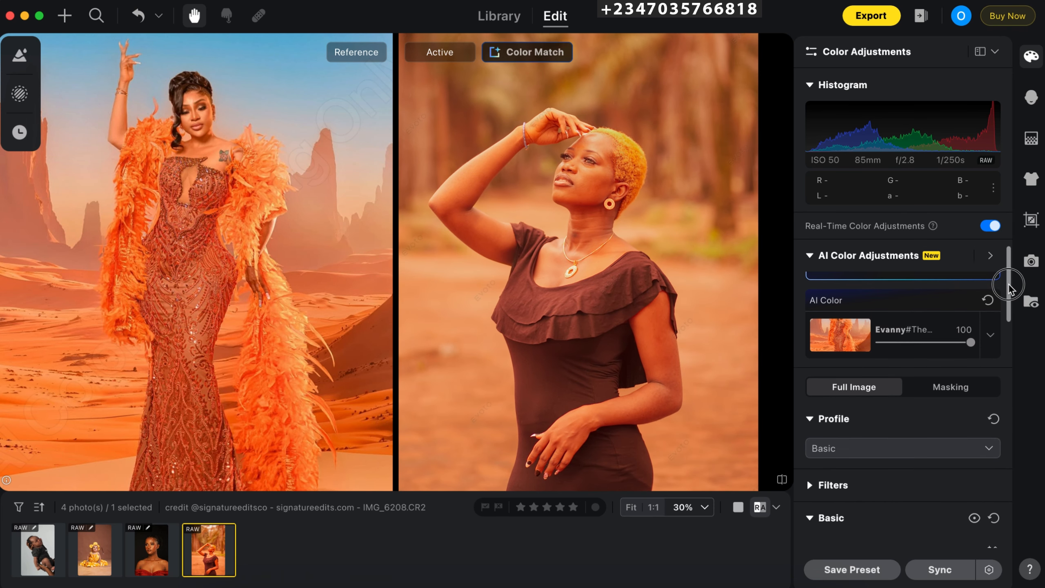
scroll(1005, 284, "up", 2)
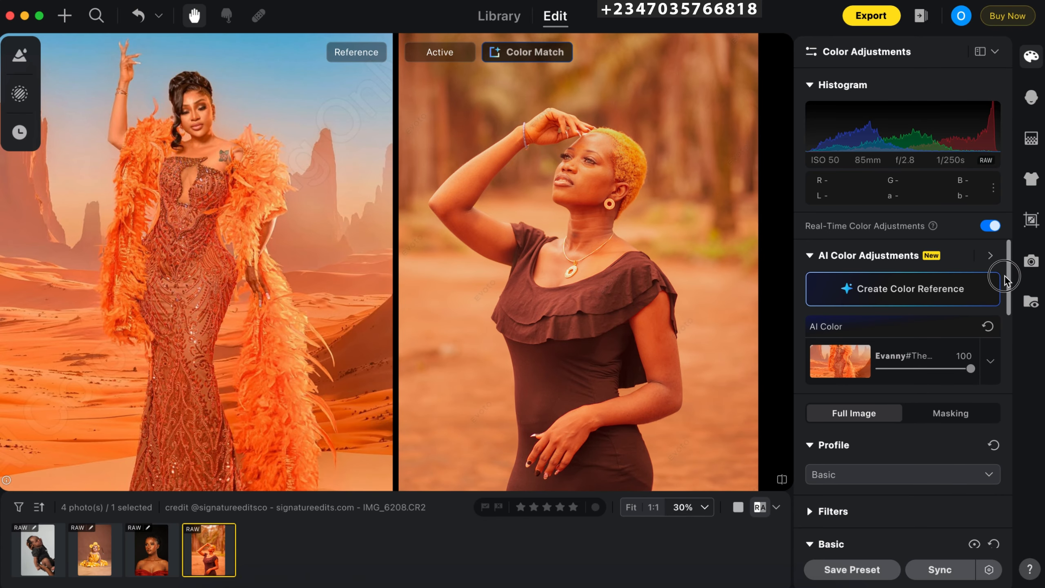
scroll(1004, 313, "down", 6)
left_click_drag(1004, 315, 964, 362)
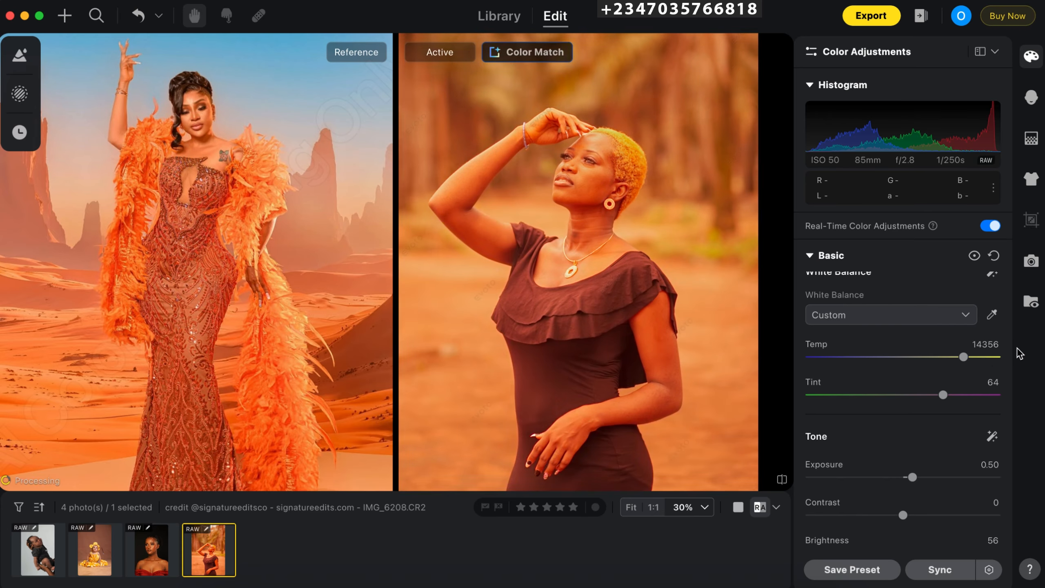
- Set the Highlights of the color-matched portrait to -34
scroll(1008, 395, "down", 5)
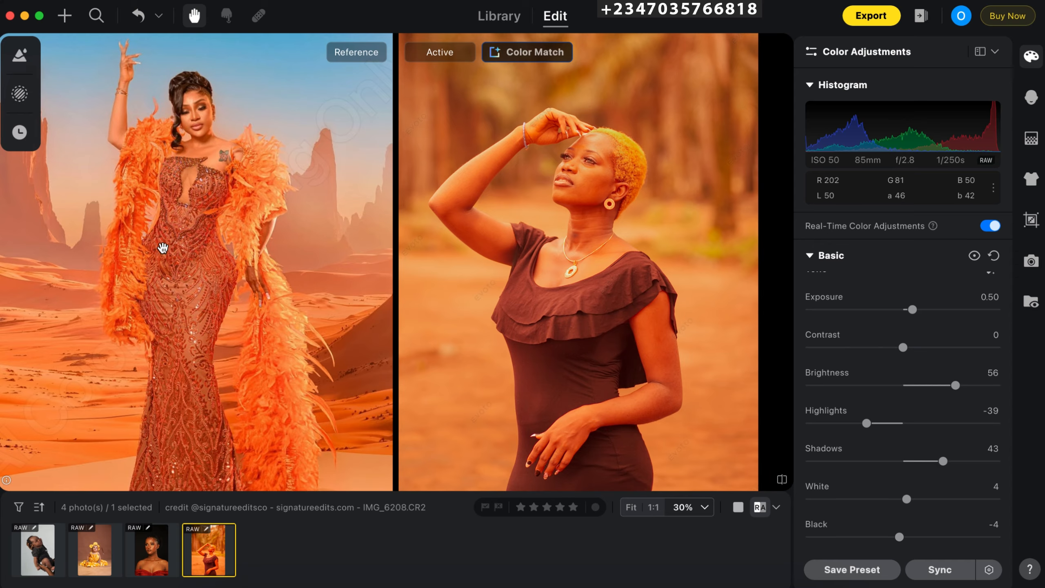
left_click_drag(951, 389, 1009, 424)
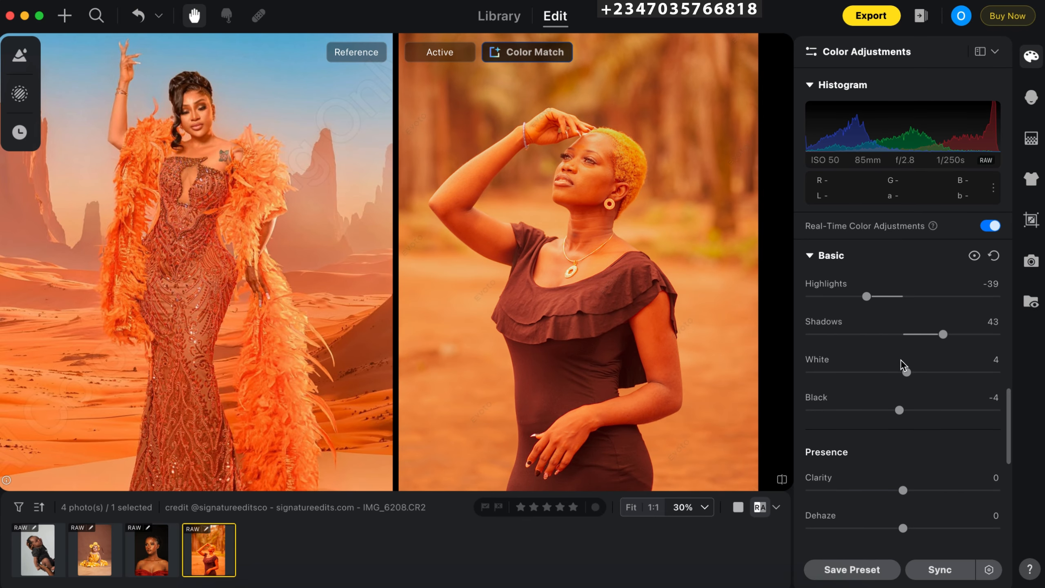
mouse_move(867, 297)
left_mouse_down()
mouse_move(887, 298)
mouse_move(862, 297)
mouse_move(872, 296)
left_mouse_up()
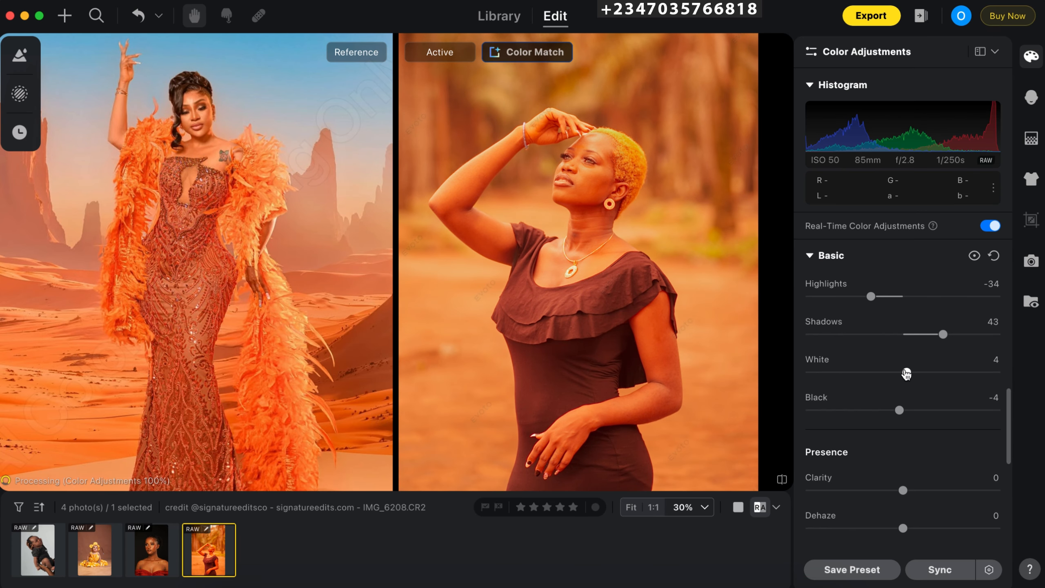
- Compare the color-matched portrait with its unedited version and the reference image at several zoom levels
key("super+minus")
key("super+minus")
key("super+equal")
key("super+minus")
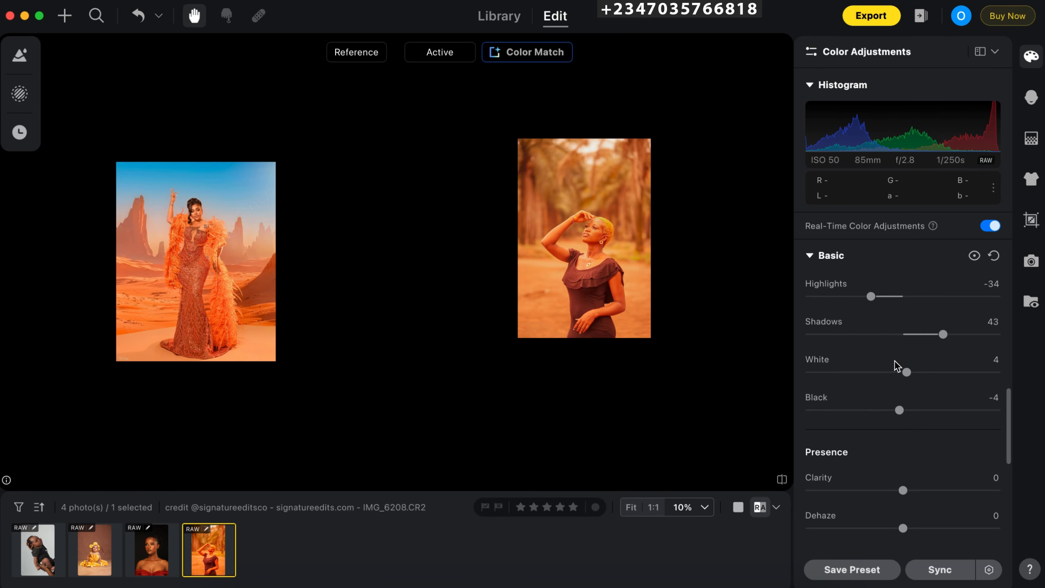
key("super+equal")
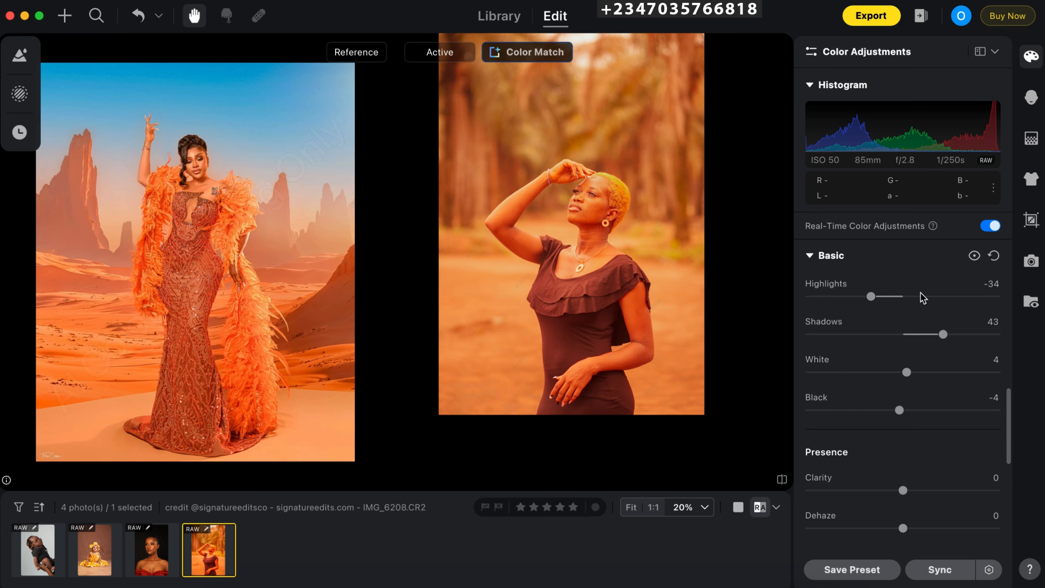
key("super+equal")
left_click(573, 328)
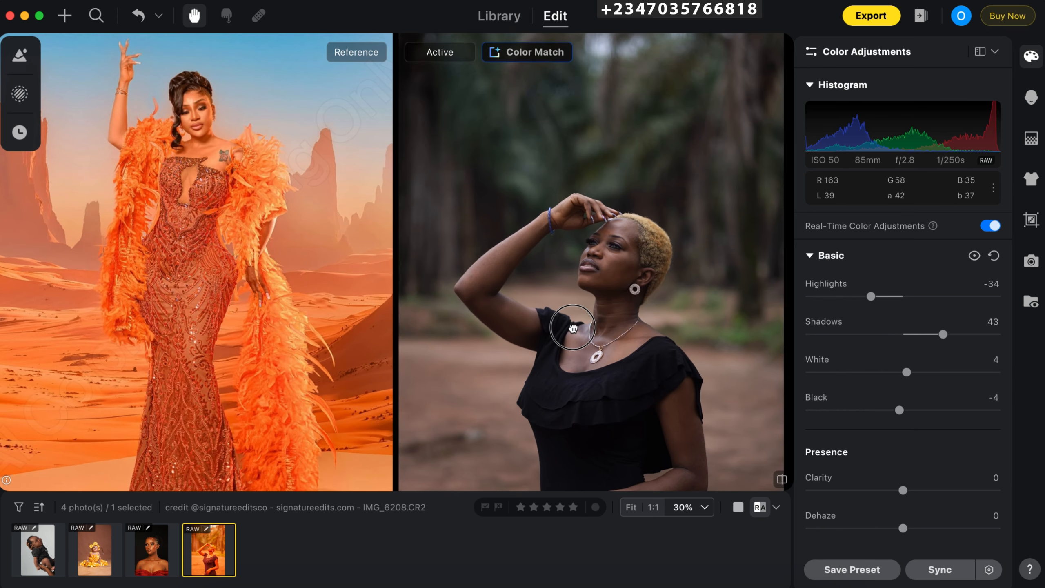
key("super+minus")
key("super+minus")
key("super+equal")
key("super+equal")
key("super+equal")
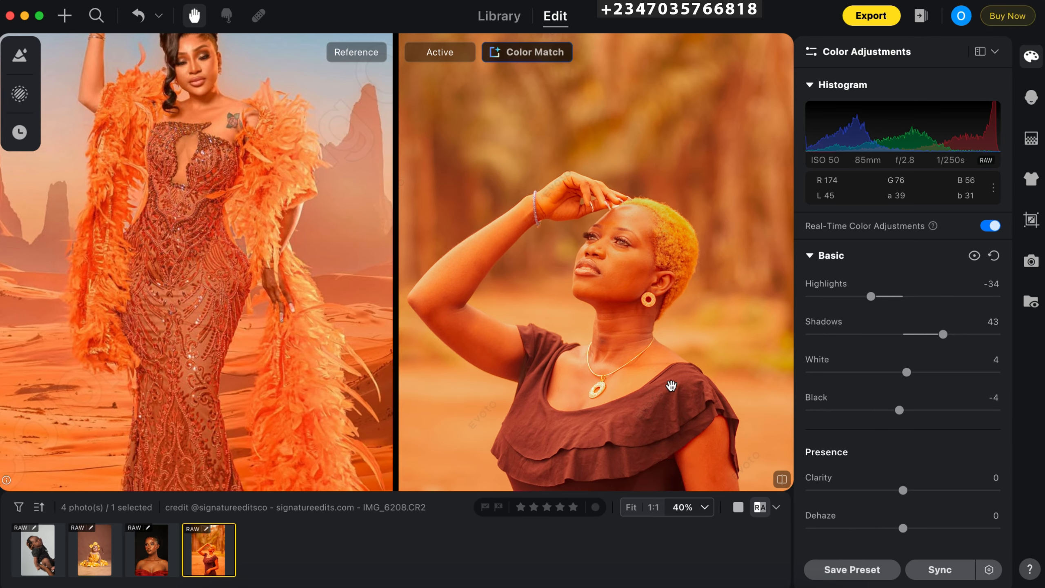
- View the New Preset options without saving and re-examine the matched portrait beside its reference
left_click(829, 568)
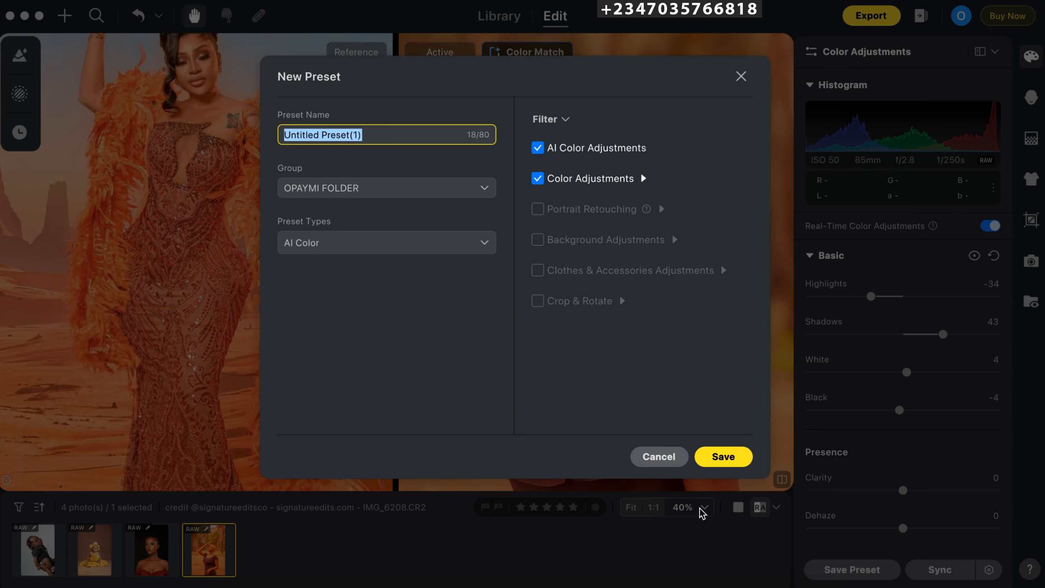
left_click(659, 457)
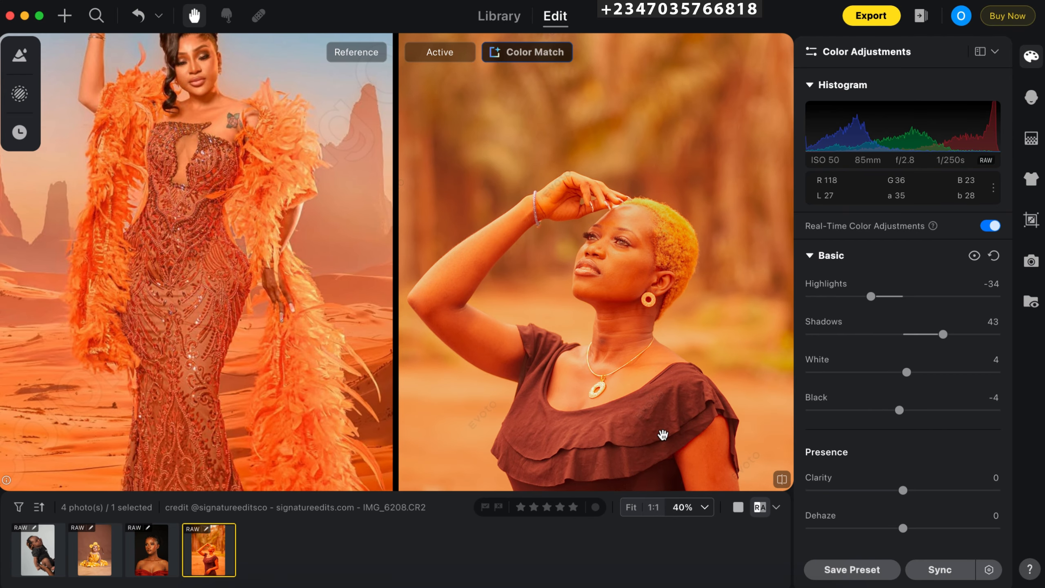
key("super+minus")
key("super+minus")
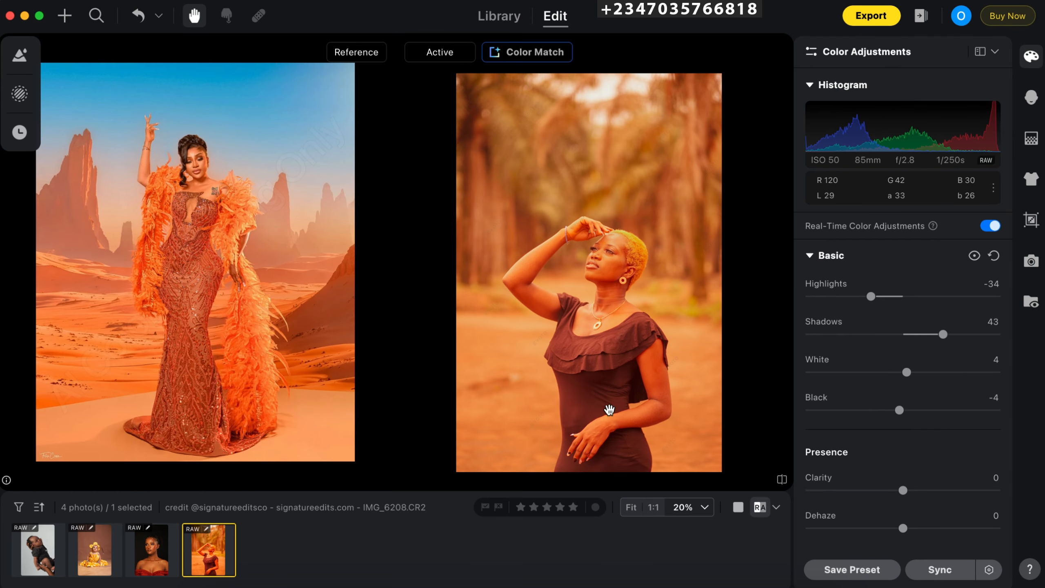
key("super+plus")
key("super+plus")
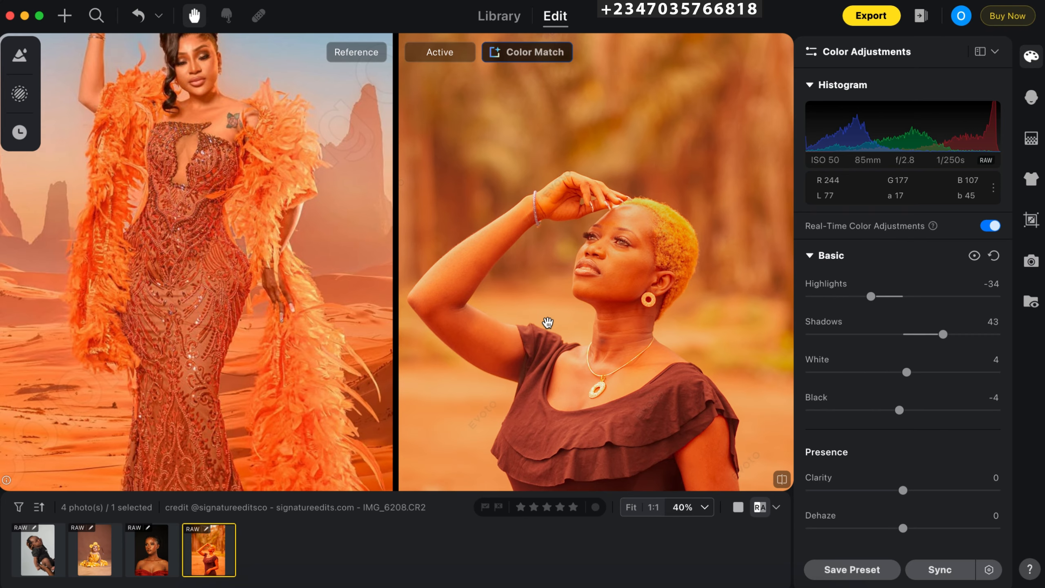